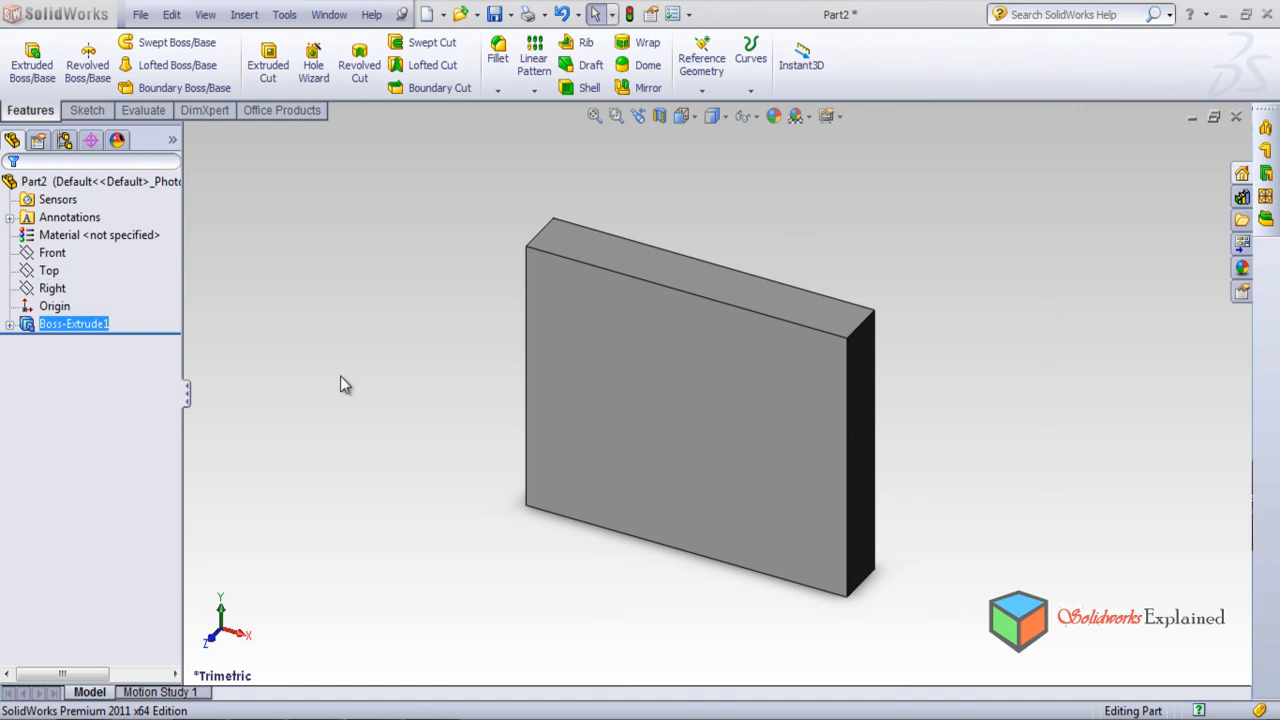
{"action": "left_click", "coordinate": [66, 241]}
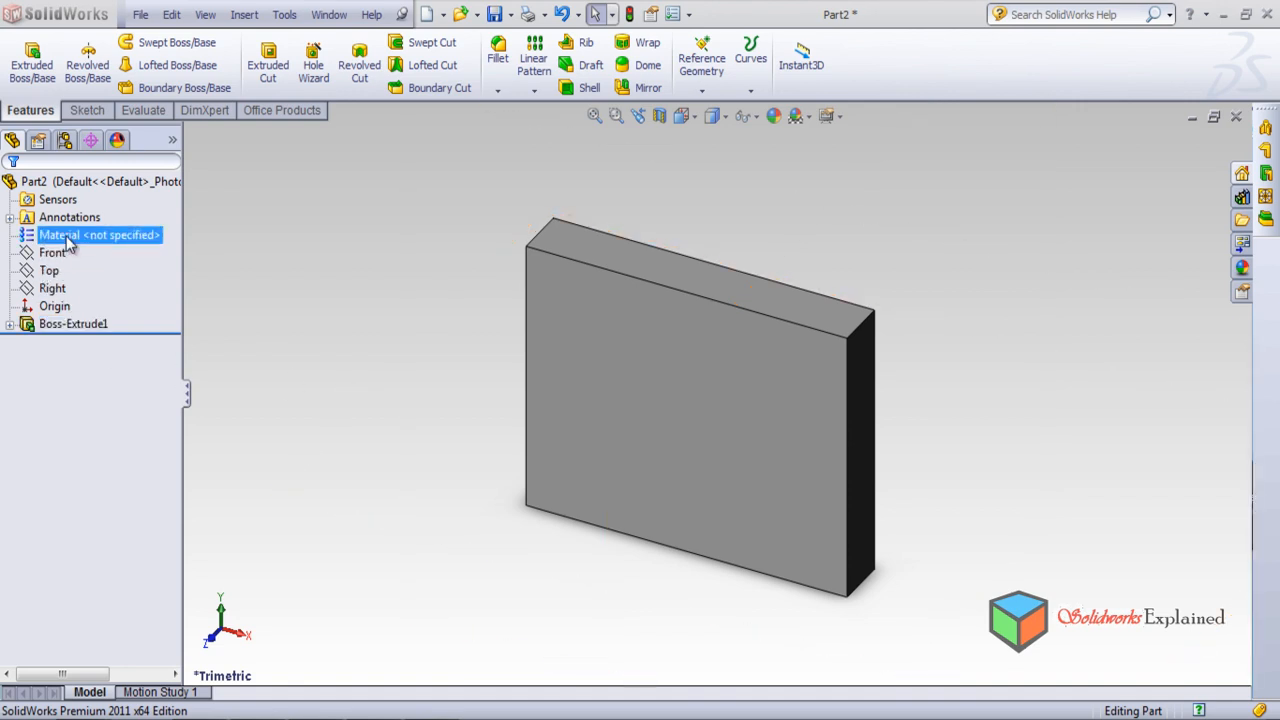
{"action": "left_click", "coordinate": [87, 110]}
{"action": "left_click", "coordinate": [132, 111]}
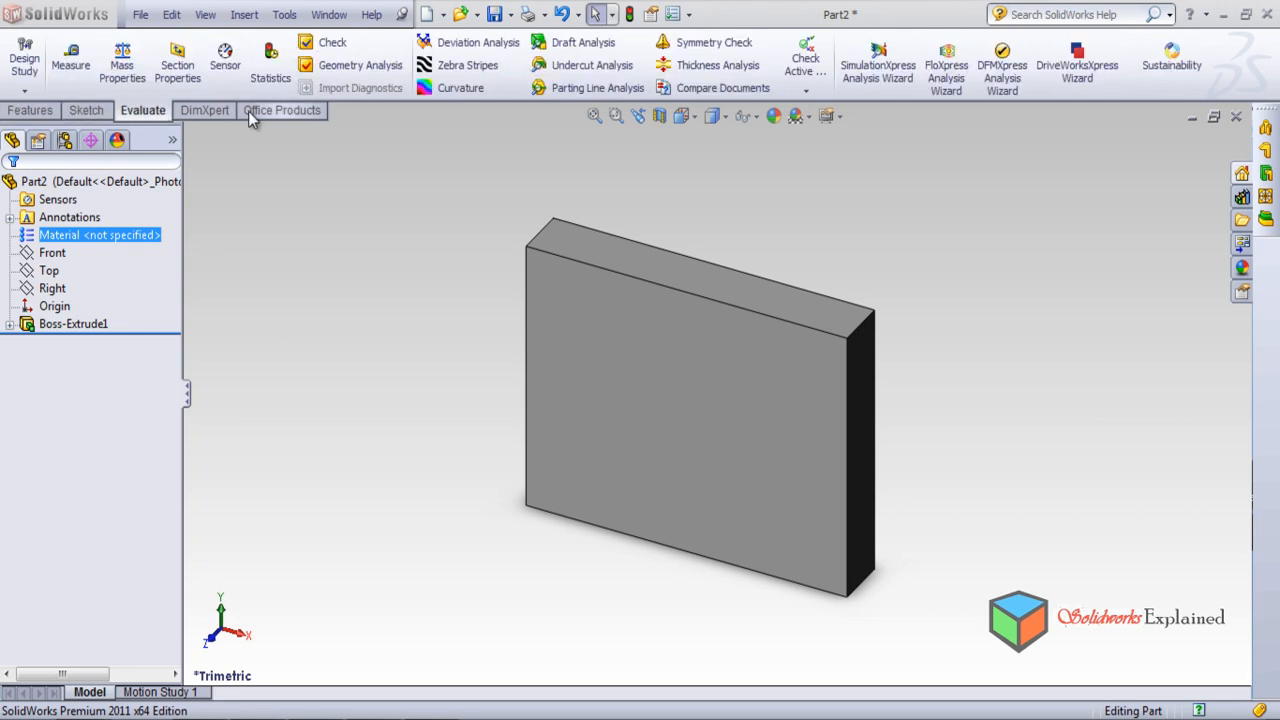
{"action": "left_click", "coordinate": [212, 109]}
{"action": "left_click", "coordinate": [280, 112]}
{"action": "left_click", "coordinate": [334, 229]}
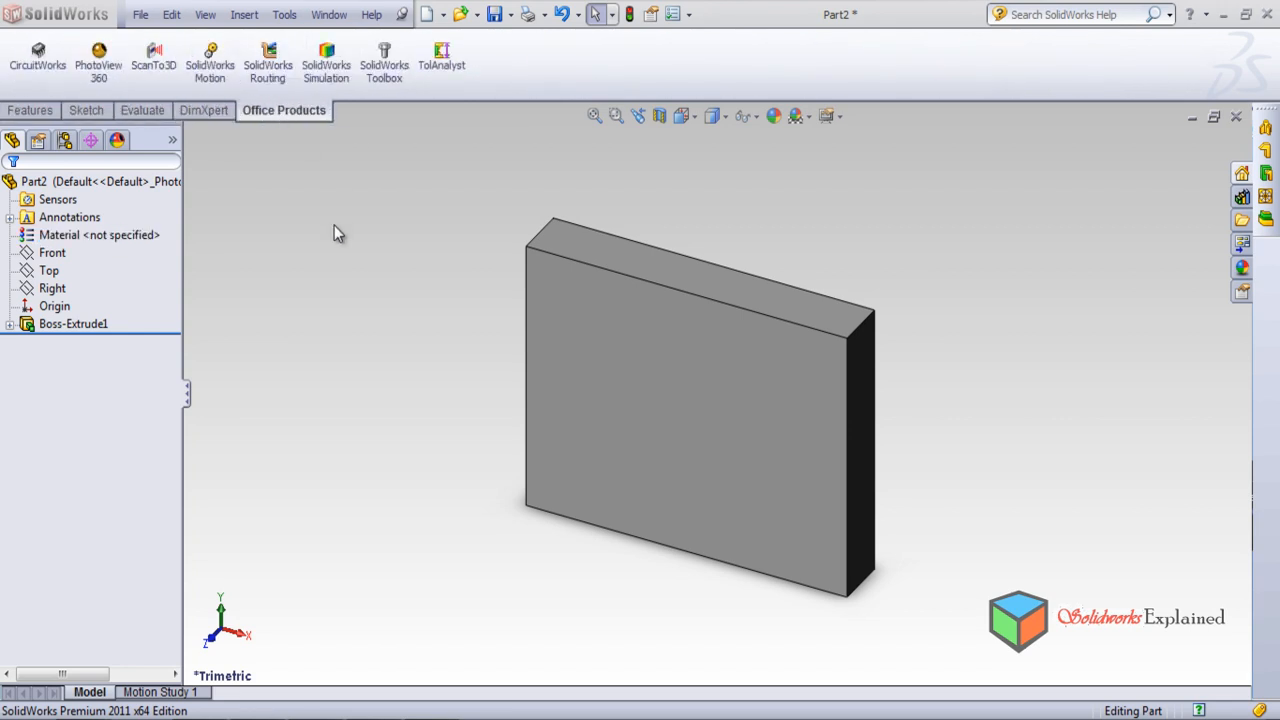
{"action": "left_click", "coordinate": [617, 372]}
{"action": "left_click", "coordinate": [596, 259]}
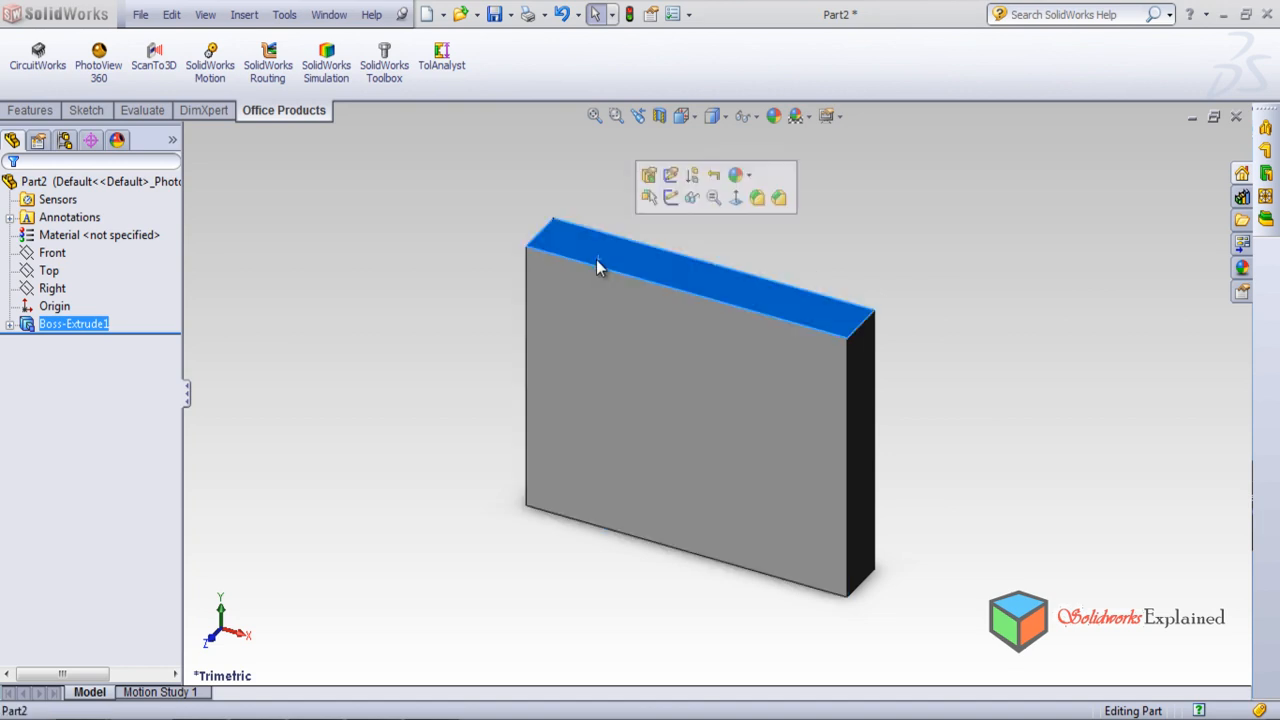
{"action": "left_click", "coordinate": [1071, 405]}
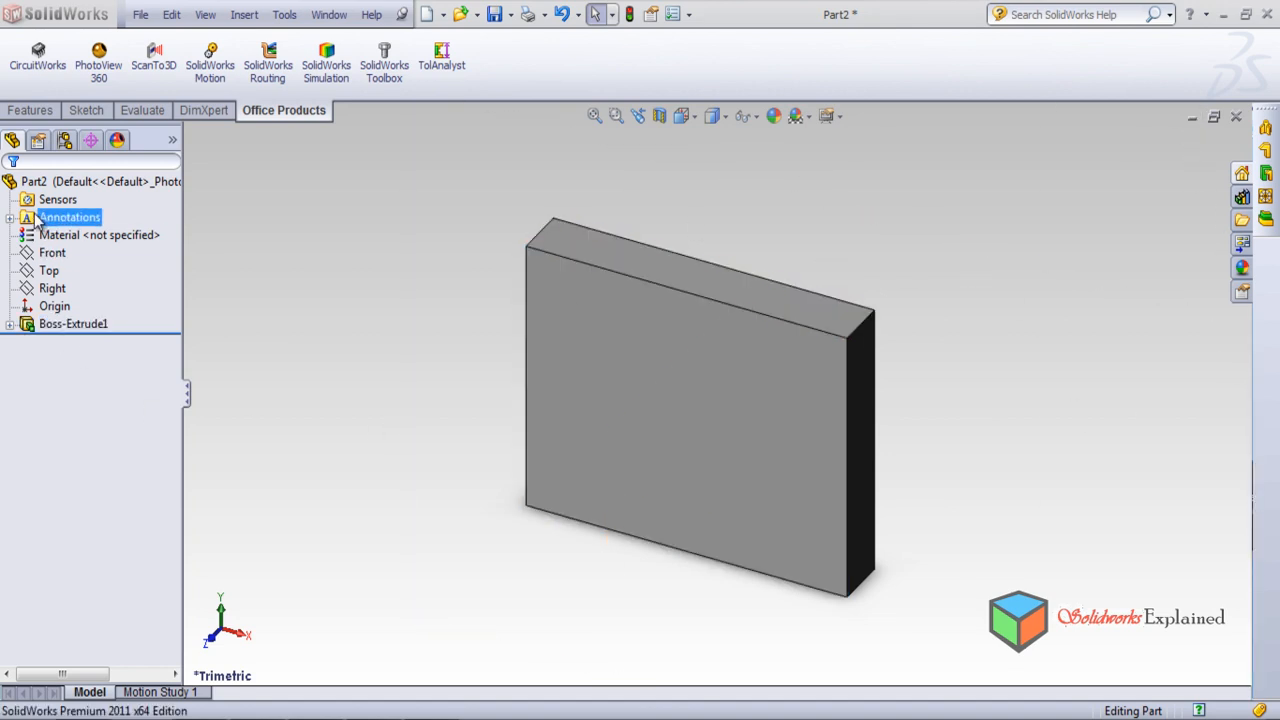
{"action": "left_click", "coordinate": [38, 141]}
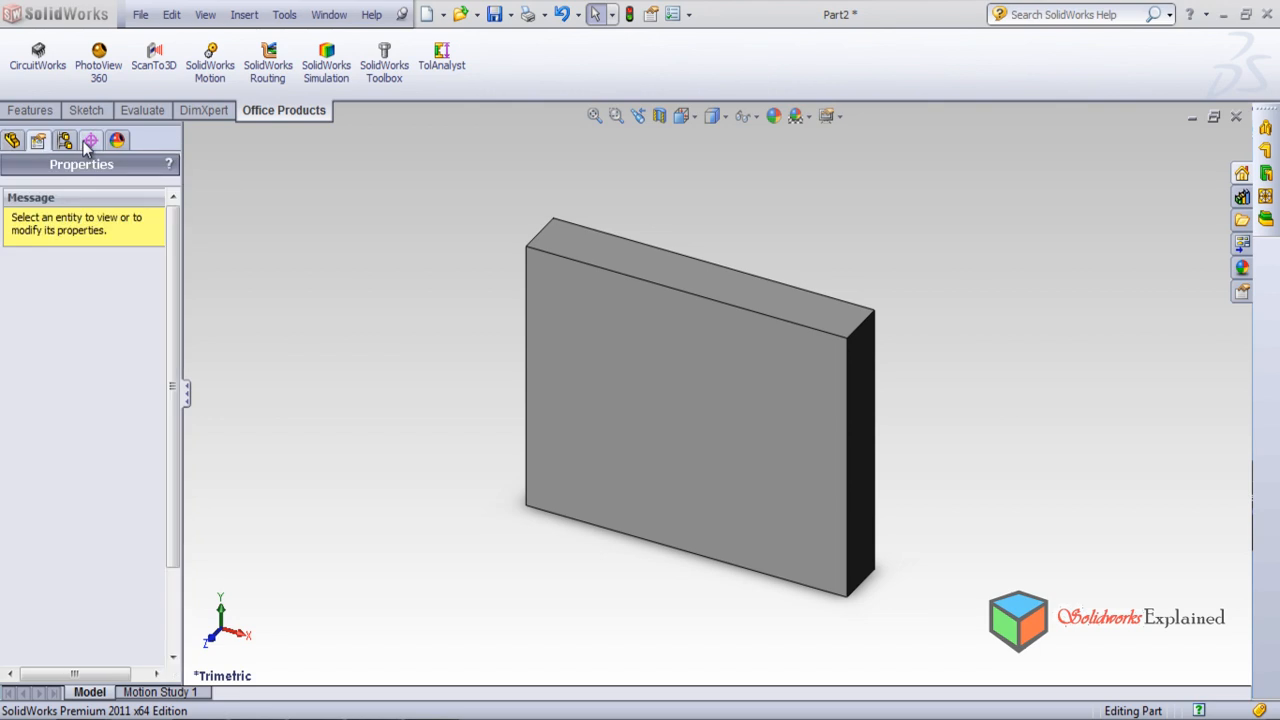
{"action": "left_click", "coordinate": [12, 142]}
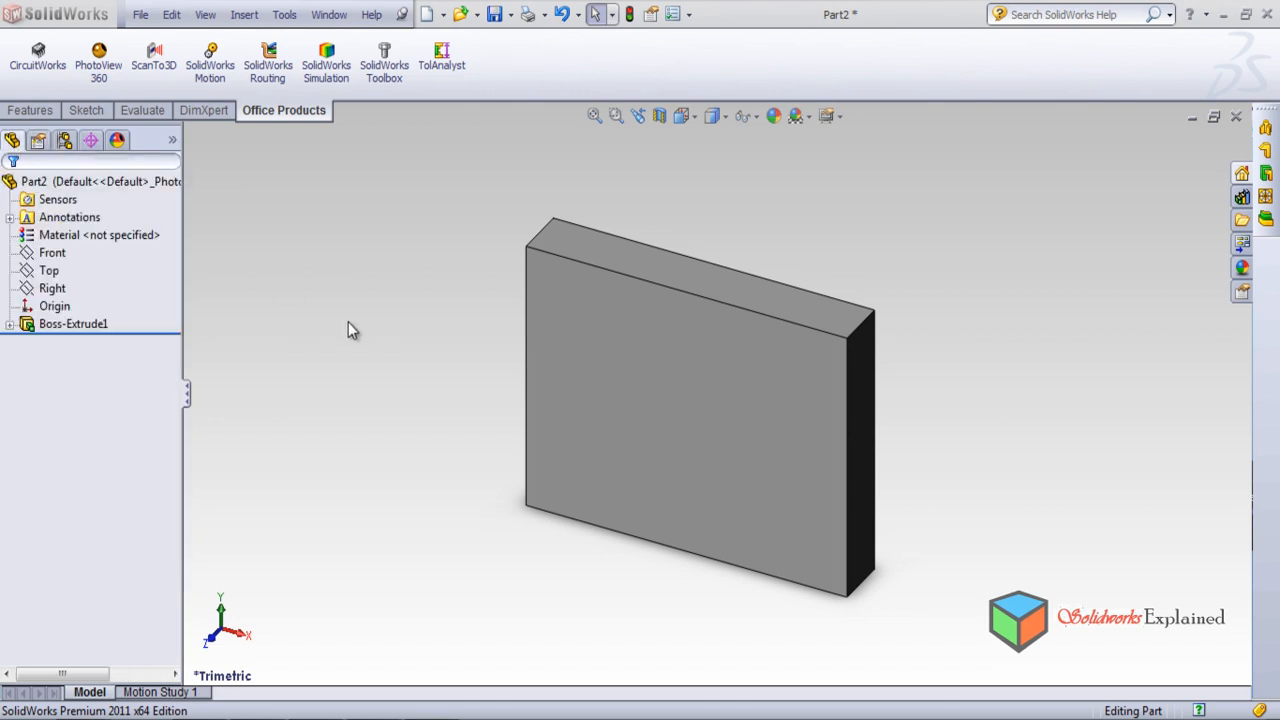
Examine the context commands offered for the empty graphics area and for the block's front face, including the Zoom/Pan/Rotate options.
{"action": "right_click", "coordinate": [277, 322]}
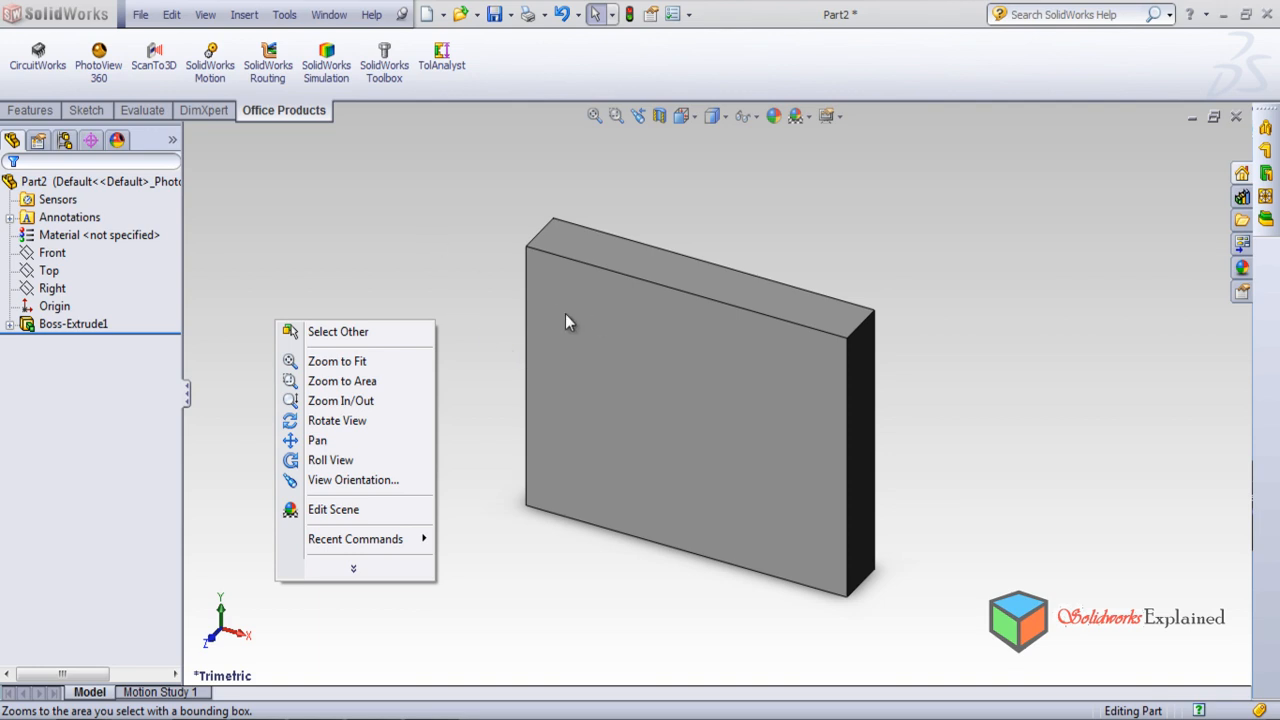
{"action": "left_click", "coordinate": [940, 270]}
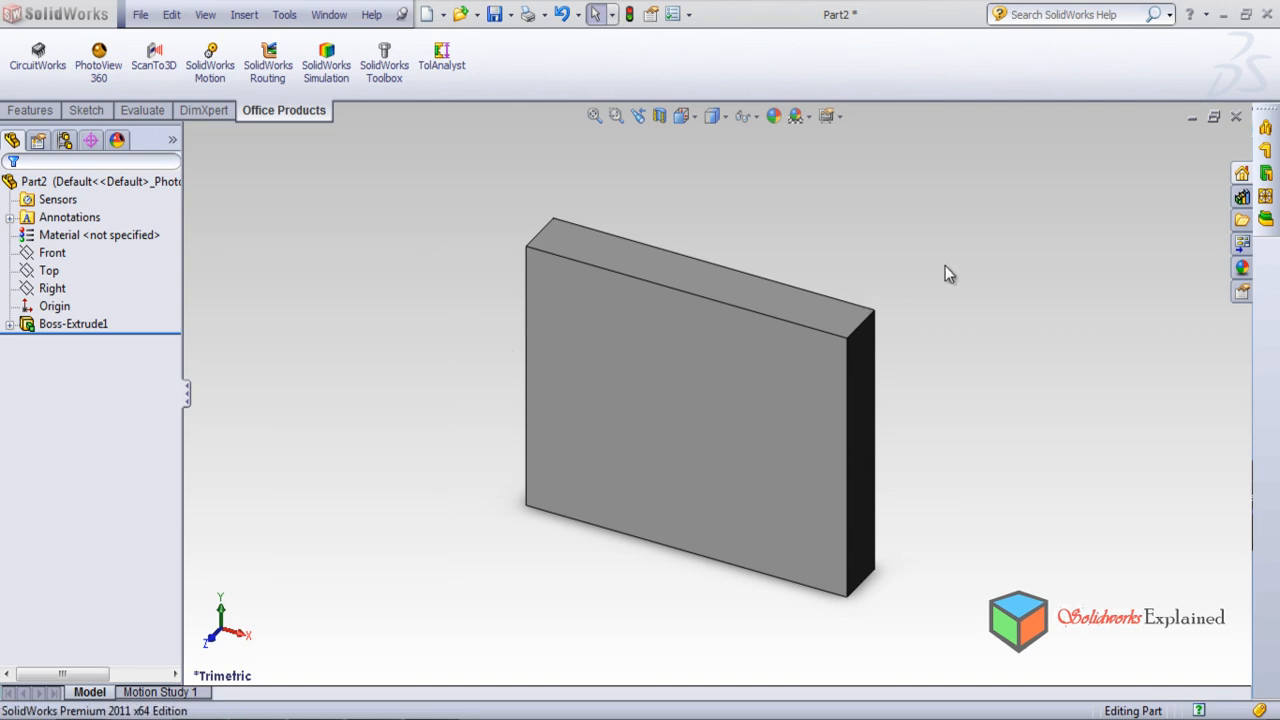
{"action": "left_click", "coordinate": [656, 410]}
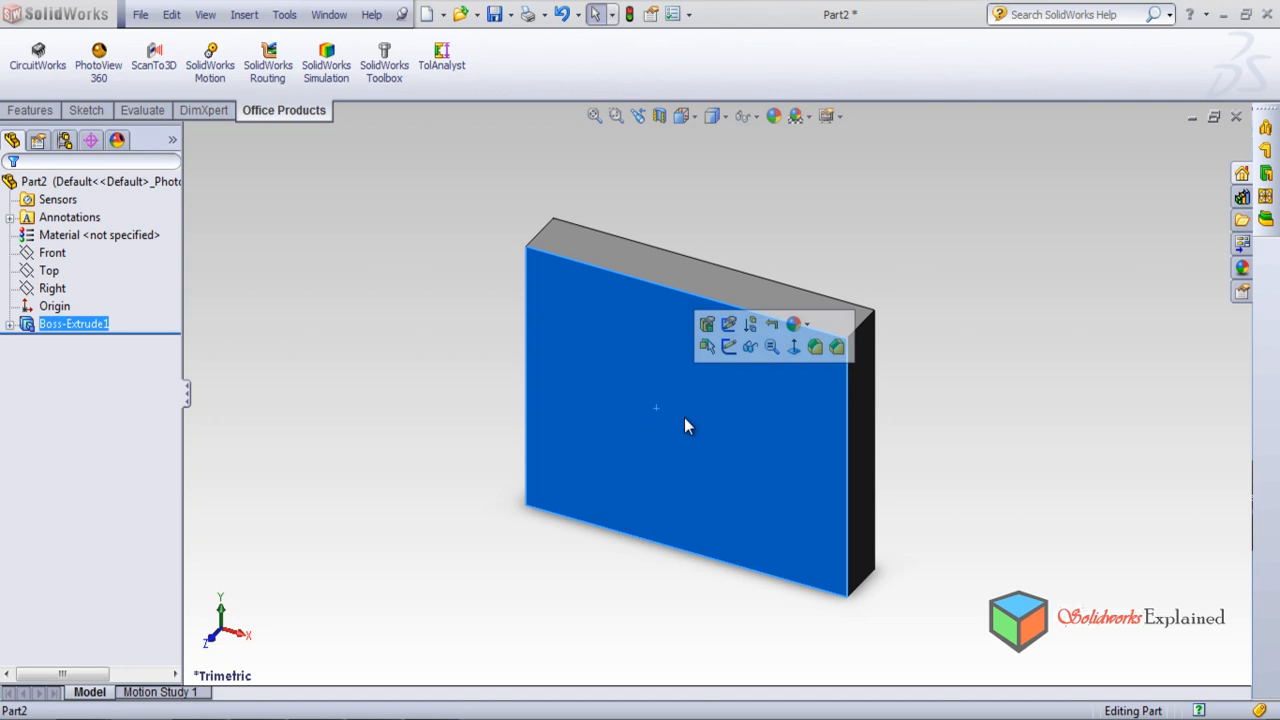
{"action": "left_click", "coordinate": [1055, 405]}
{"action": "left_click", "coordinate": [776, 420]}
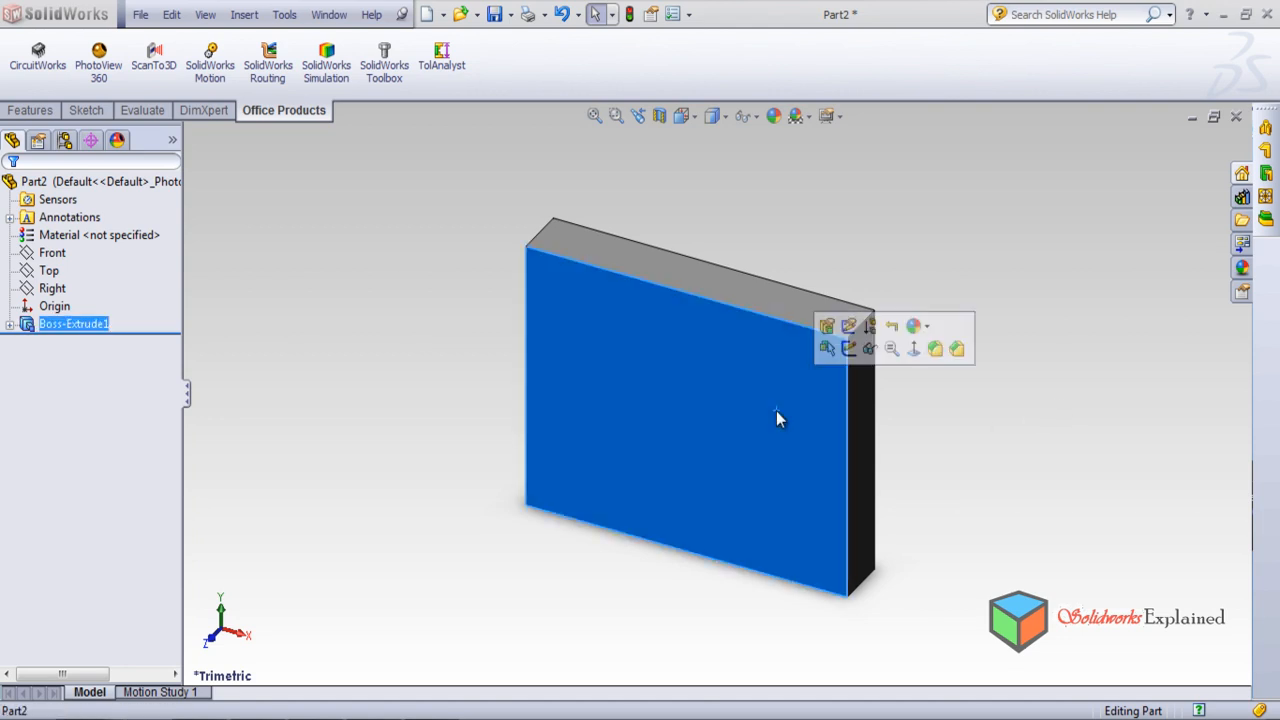
{"action": "right_click", "coordinate": [776, 410]}
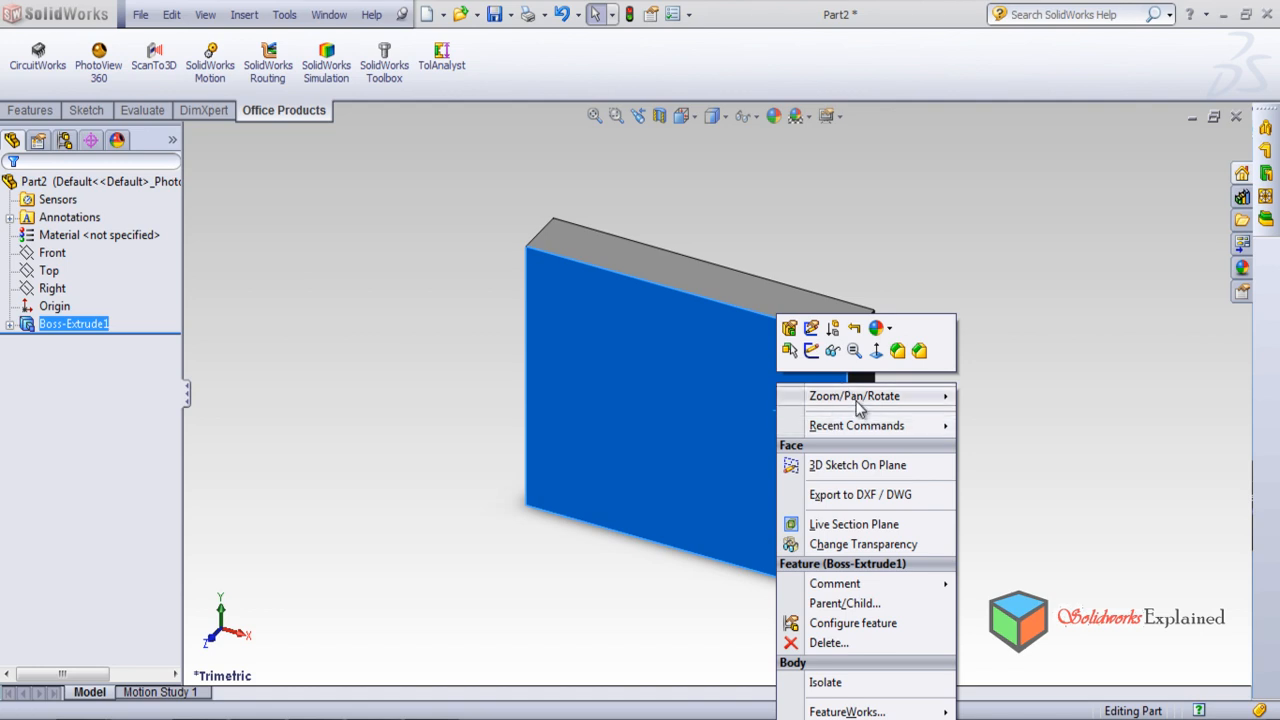
{"action": "mouse_move", "coordinate": [858, 405]}
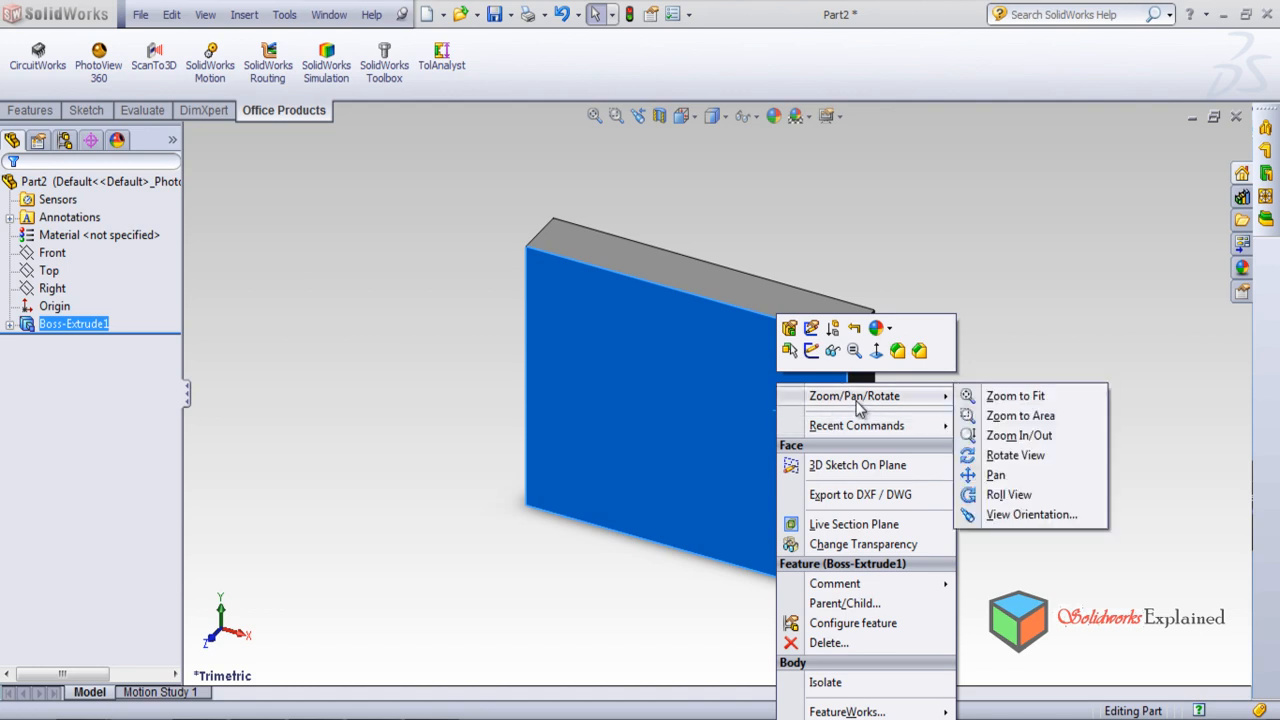
{"action": "left_click", "coordinate": [345, 446]}
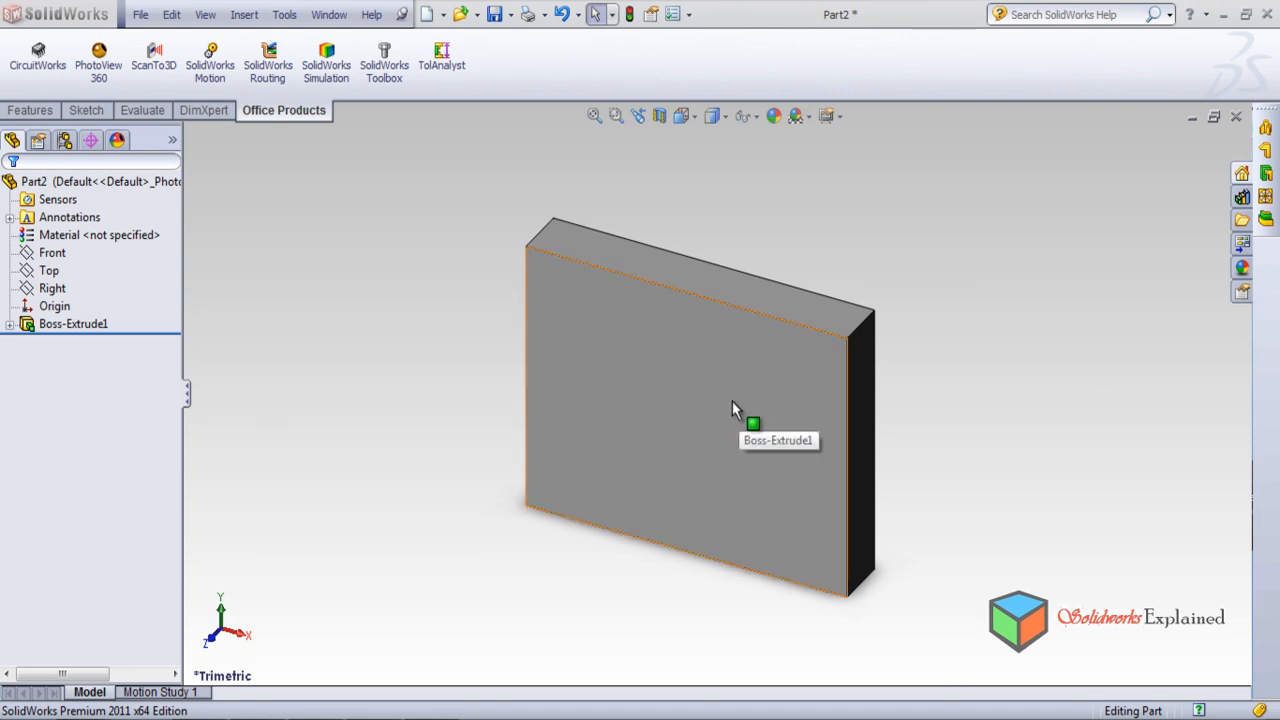
Zoom in and out on the block several times, finishing with the whole block in view.
{"action": "scroll", "coordinate": [732, 401], "scroll_direction": "down", "scroll_amount": 5}
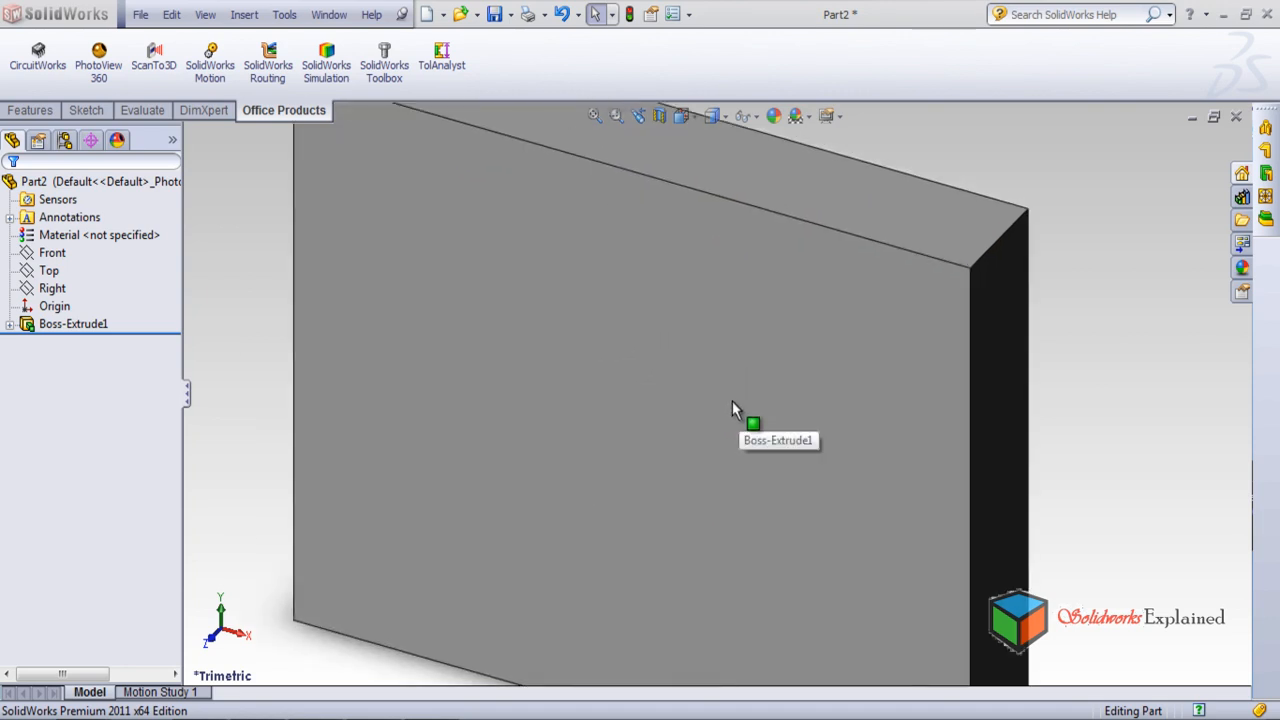
{"action": "scroll", "coordinate": [732, 401], "scroll_direction": "up", "scroll_amount": 5}
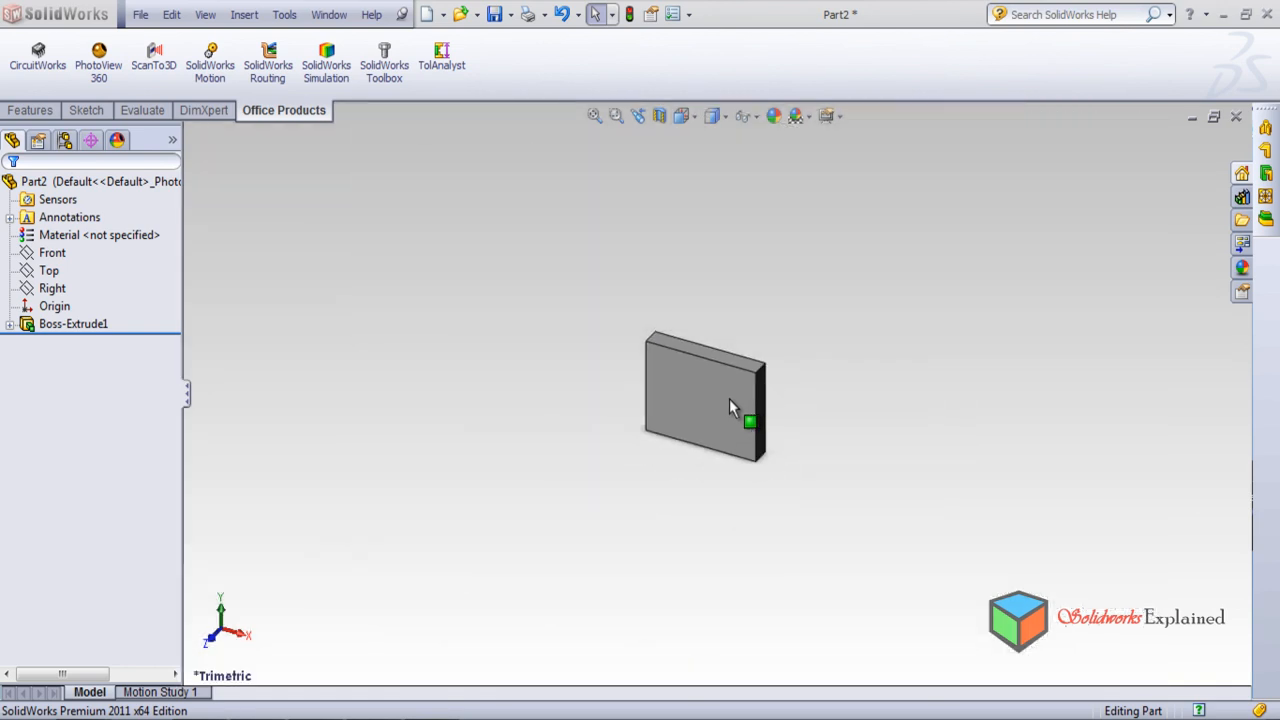
{"action": "scroll", "coordinate": [729, 401], "scroll_direction": "down", "scroll_amount": 6}
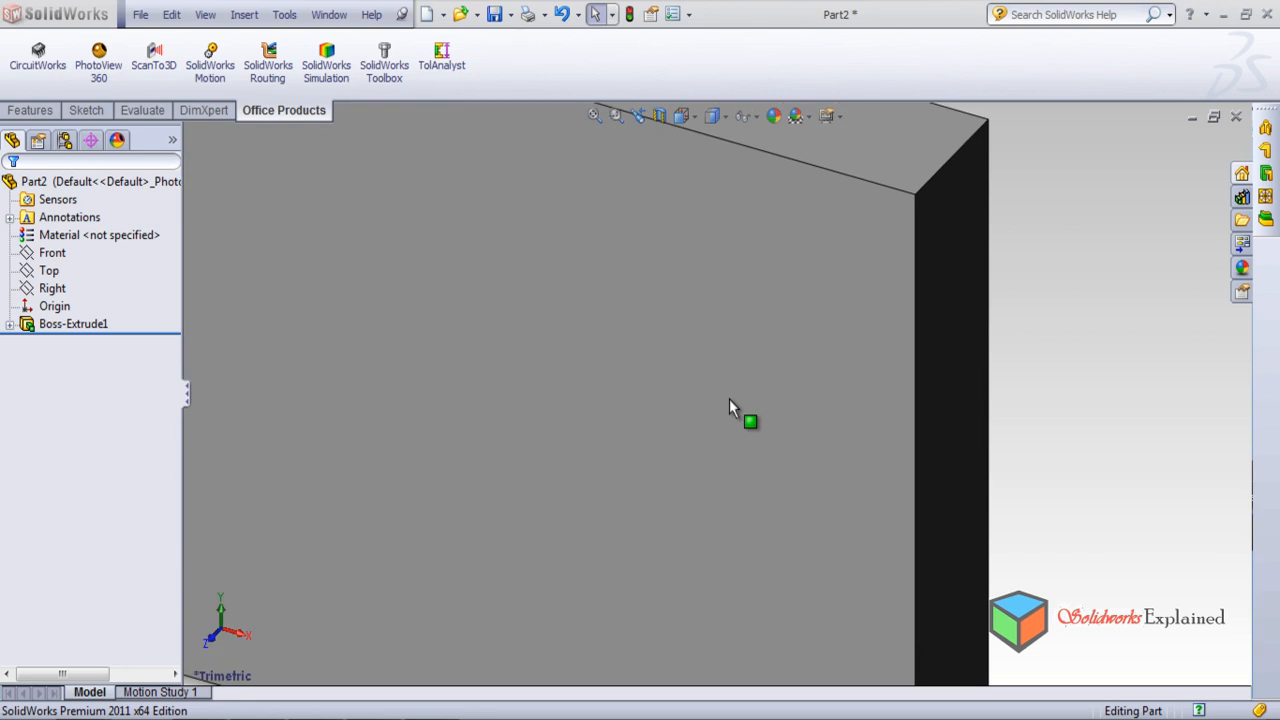
{"action": "scroll", "coordinate": [729, 398], "scroll_direction": "up", "scroll_amount": 6}
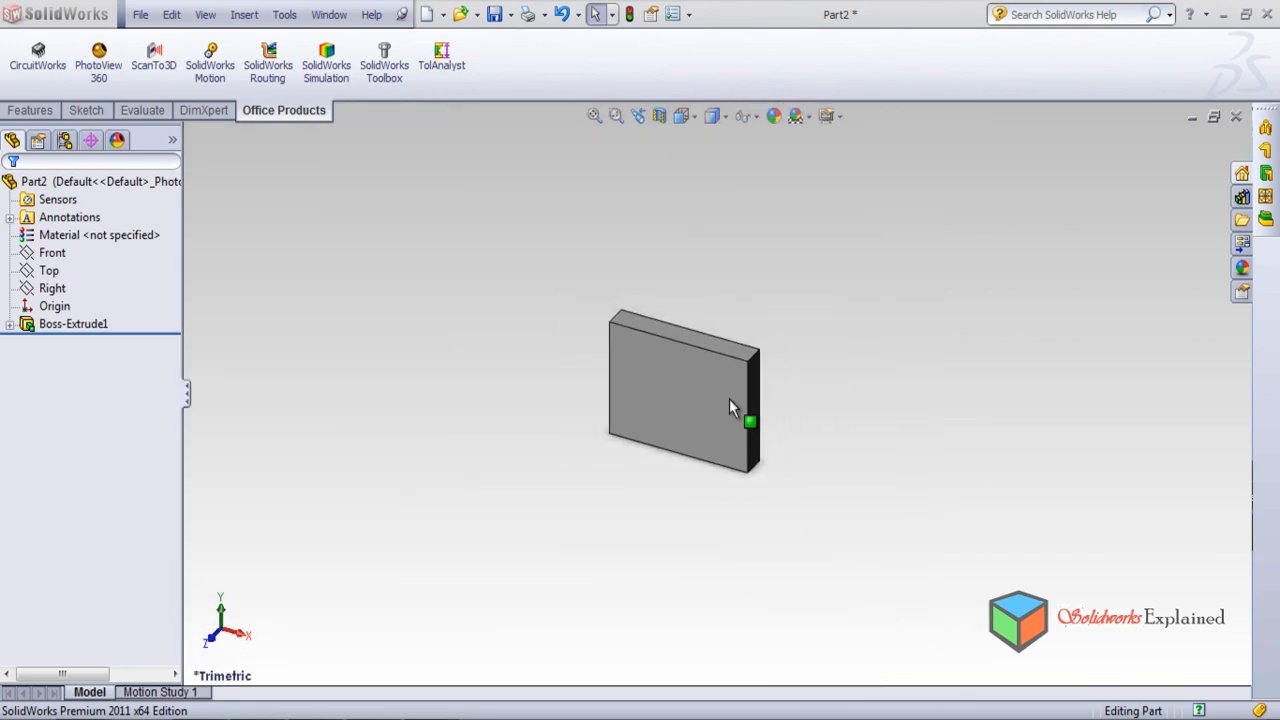
{"action": "scroll", "coordinate": [730, 402], "scroll_direction": "up", "scroll_amount": 3}
{"action": "scroll", "coordinate": [730, 402], "scroll_direction": "down", "scroll_amount": 5}
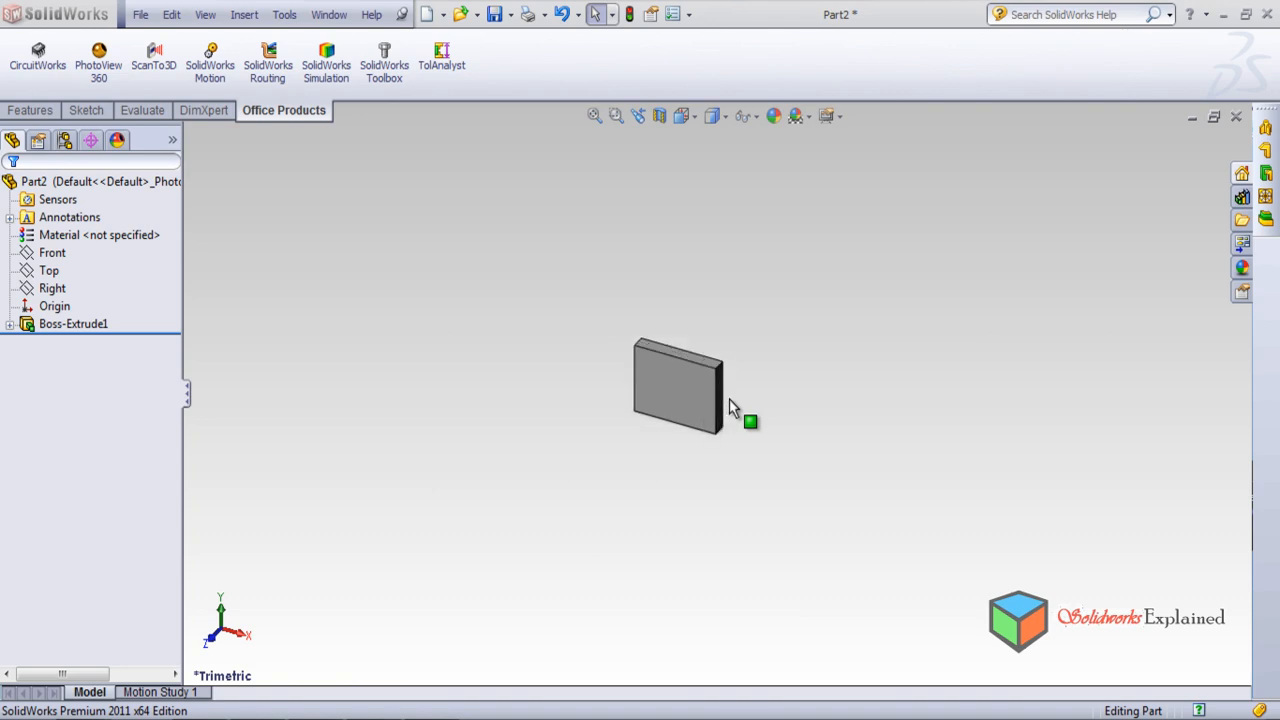
{"action": "scroll", "coordinate": [729, 408], "scroll_direction": "down", "scroll_amount": 4}
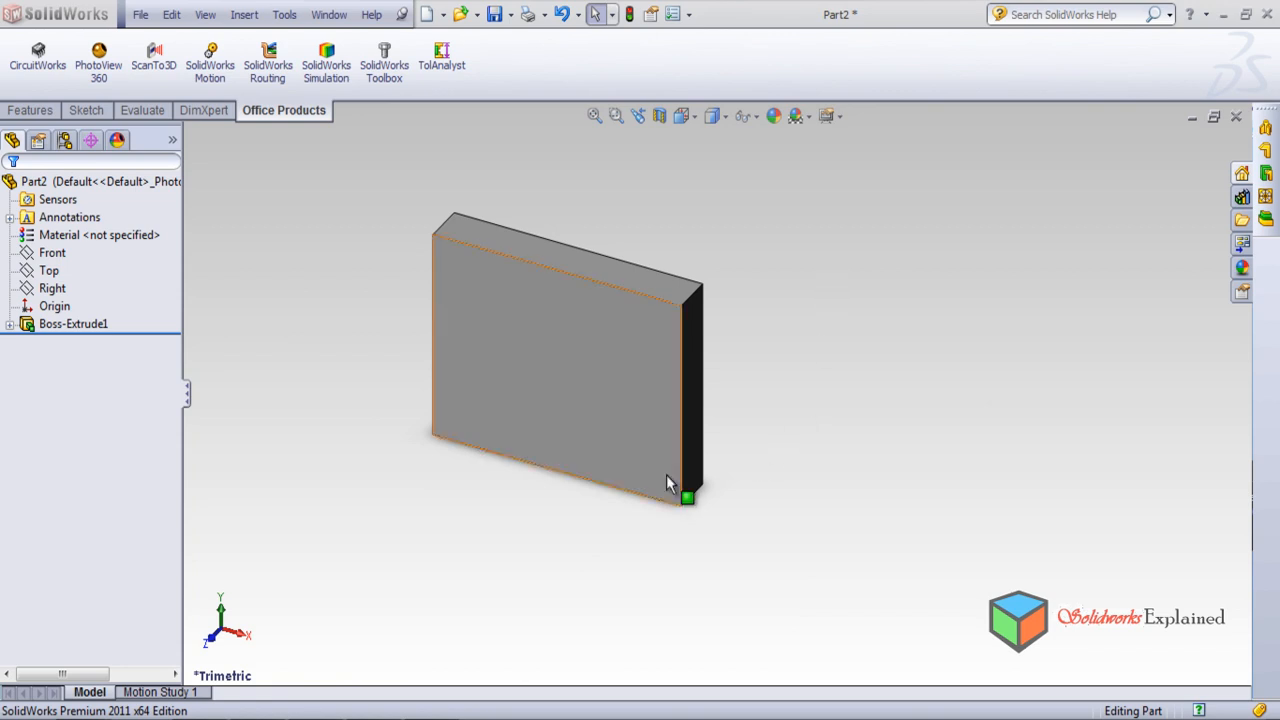
Rotate the block freely to view it from several angles, finishing with its large rear face towards the viewer.
{"action": "middle_click_drag", "start_coordinate": [840, 526], "coordinate": [737, 544]}
{"action": "middle_click_drag", "start_coordinate": [556, 564], "coordinate": [542, 472]}
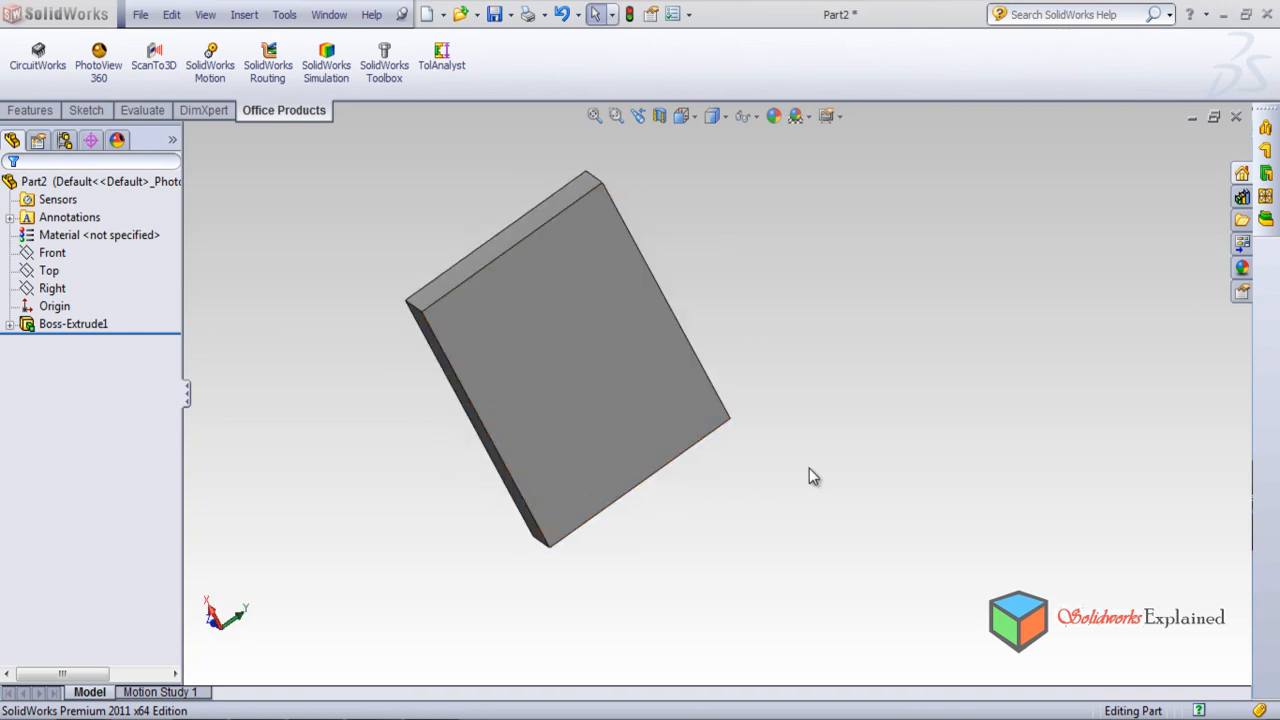
{"action": "middle_click_drag", "start_coordinate": [809, 469], "coordinate": [576, 399]}
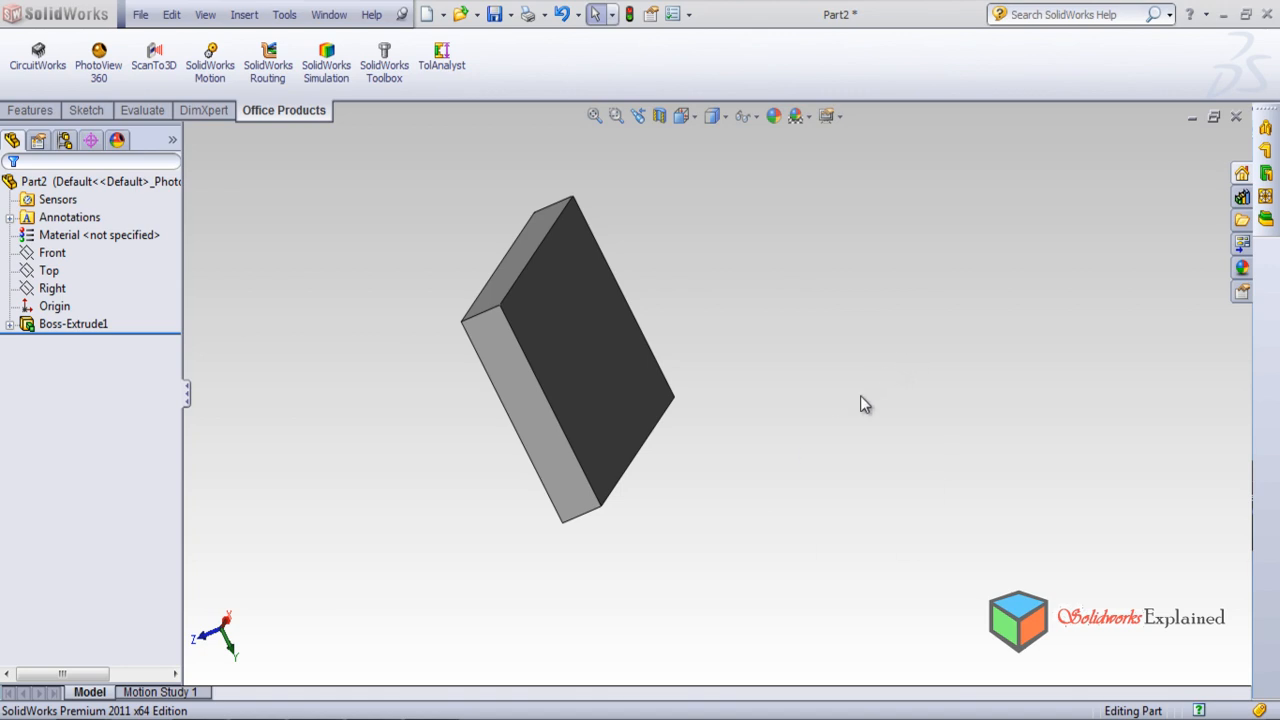
{"action": "middle_click_drag", "start_coordinate": [740, 431], "coordinate": [790, 537]}
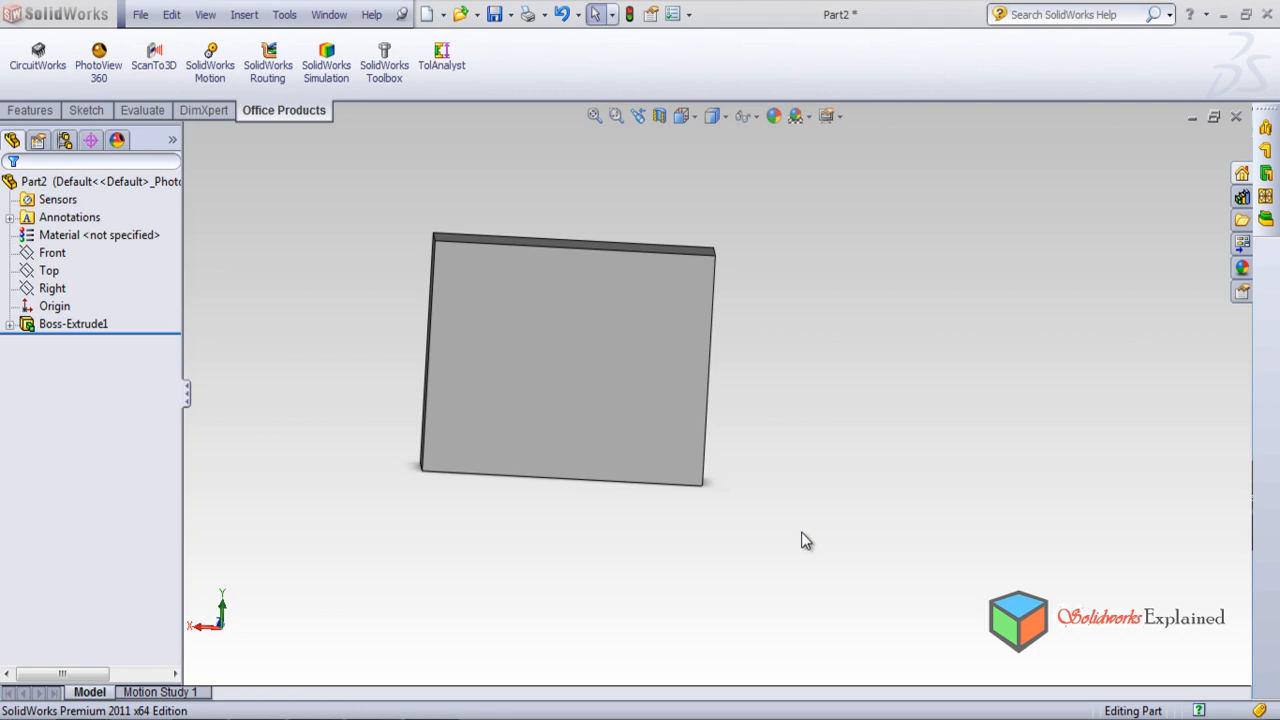
Show the block in the Top, Right and Left standard views in turn using mouse gestures.
{"action": "right_click_drag", "start_coordinate": [801, 533], "coordinate": [848, 544]}
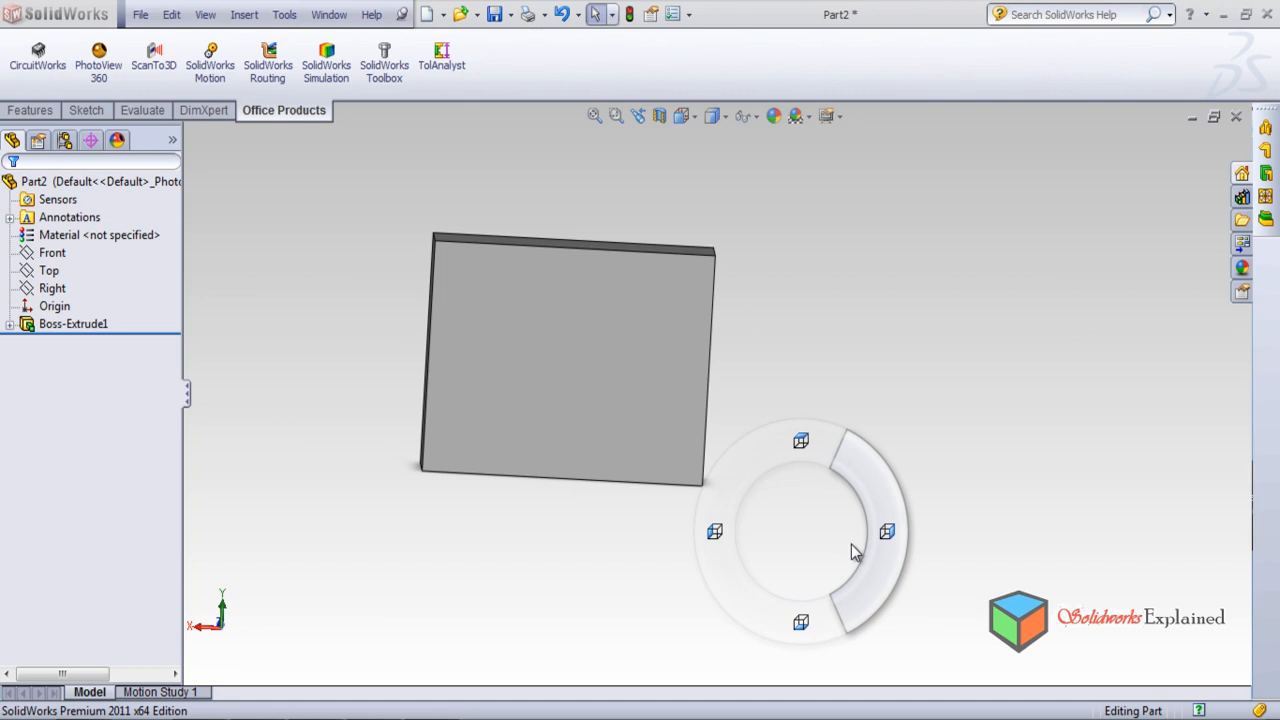
{"action": "right_click_drag", "start_coordinate": [851, 544], "coordinate": [801, 474]}
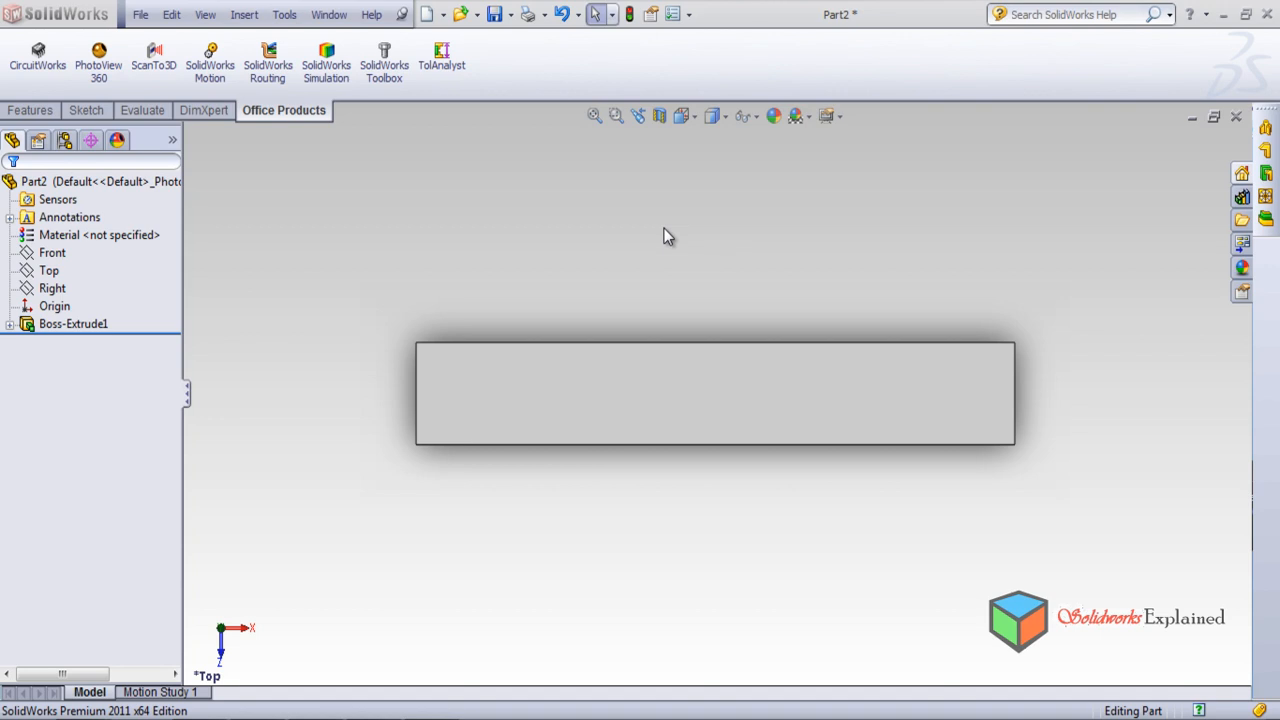
{"action": "right_click_drag", "start_coordinate": [662, 245], "coordinate": [712, 252]}
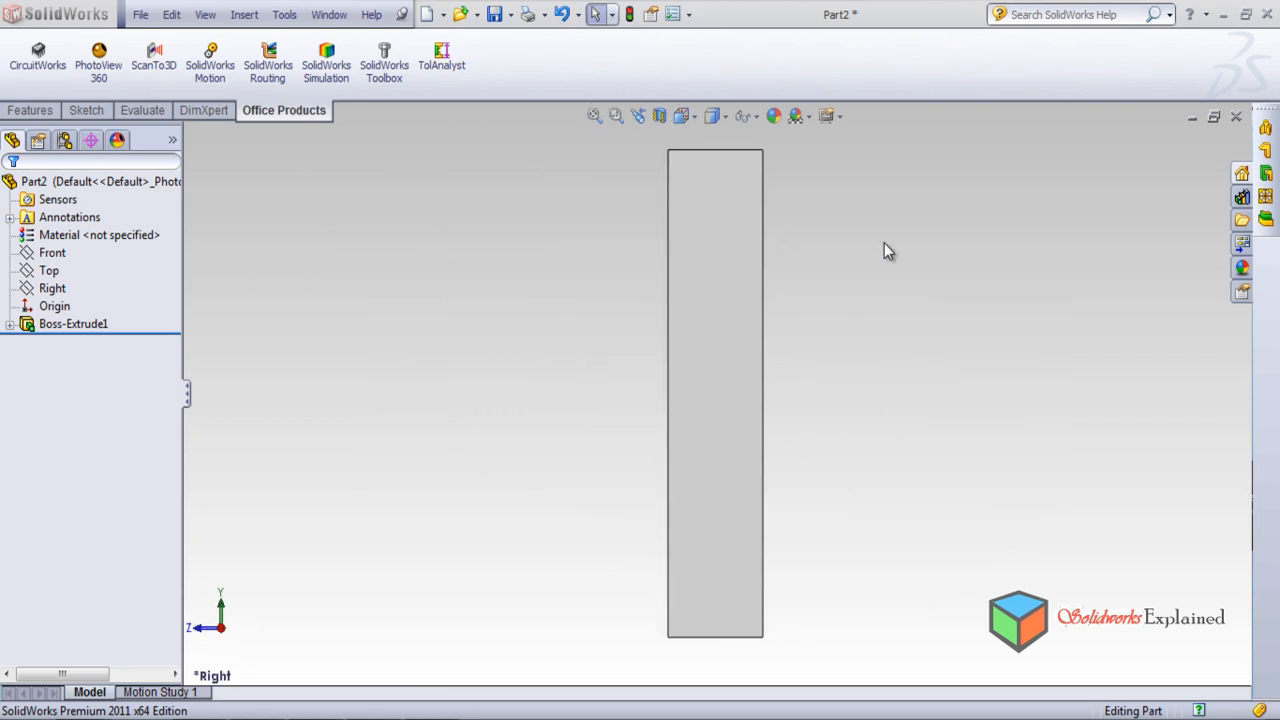
{"action": "right_click_drag", "start_coordinate": [884, 251], "coordinate": [812, 251]}
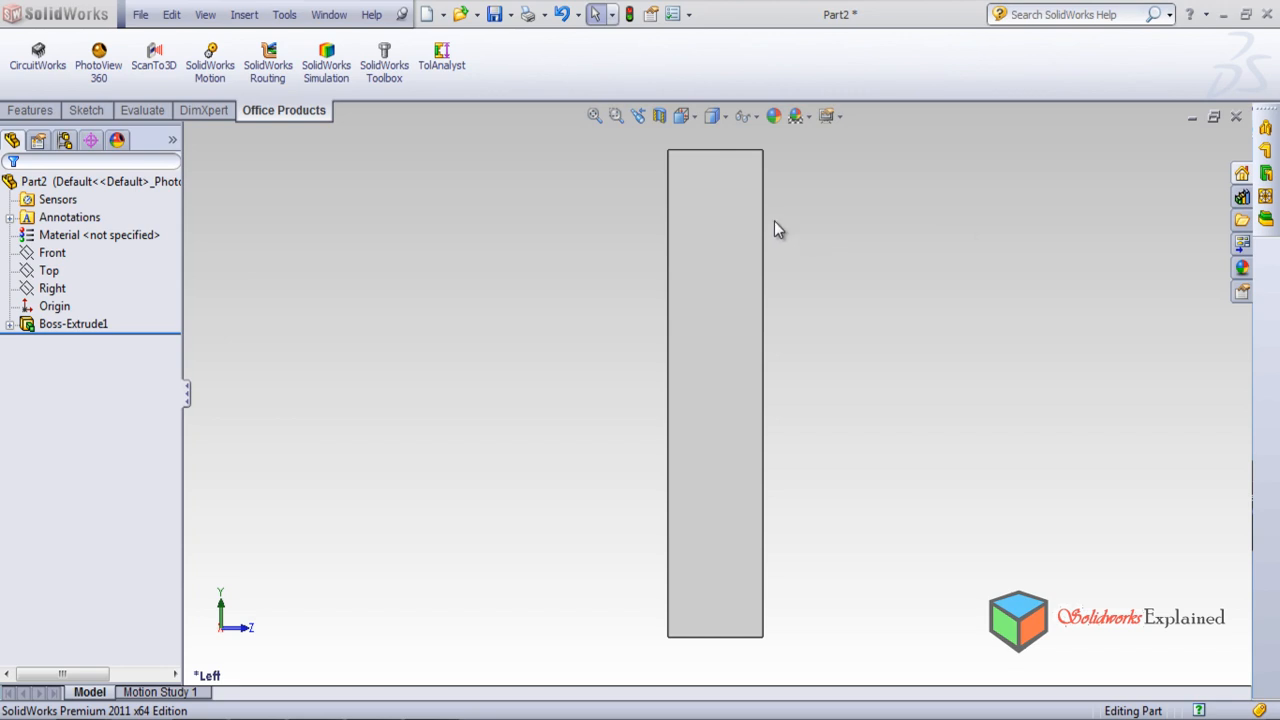
Examine the available standard view orientations and viewport layouts without changing the current view.
{"action": "left_click", "coordinate": [692, 119]}
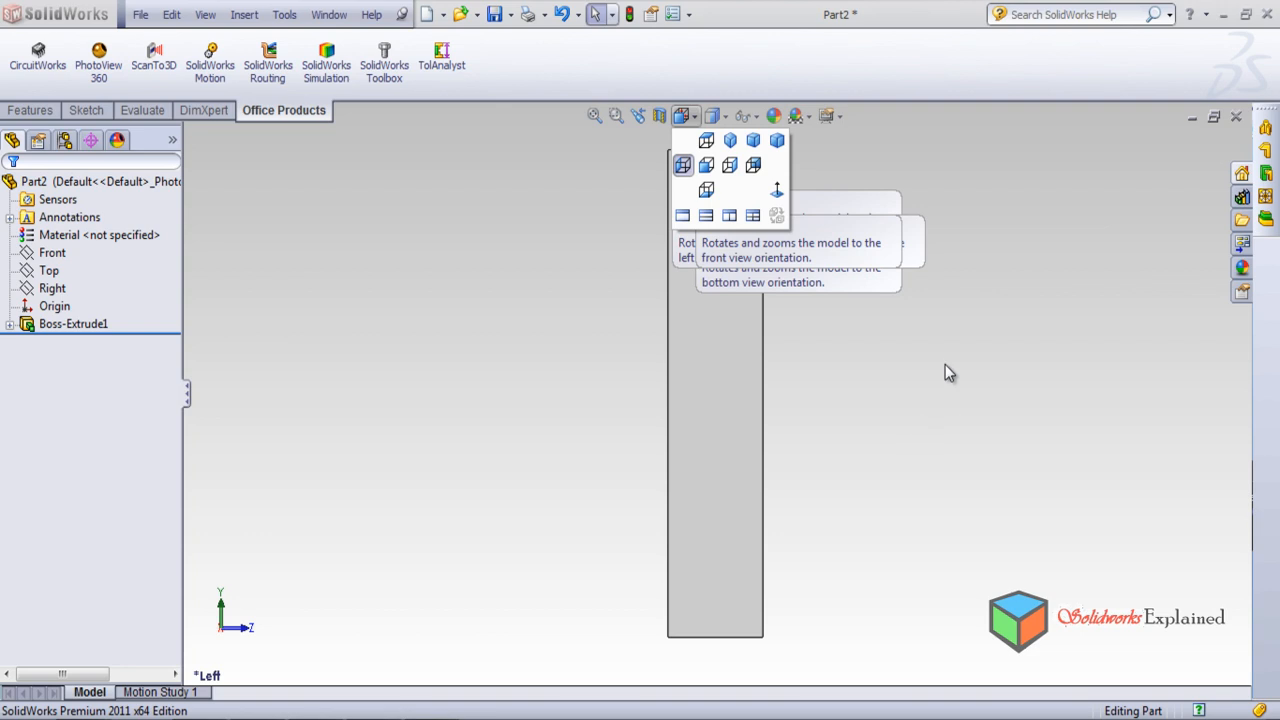
{"action": "left_click", "coordinate": [912, 435]}
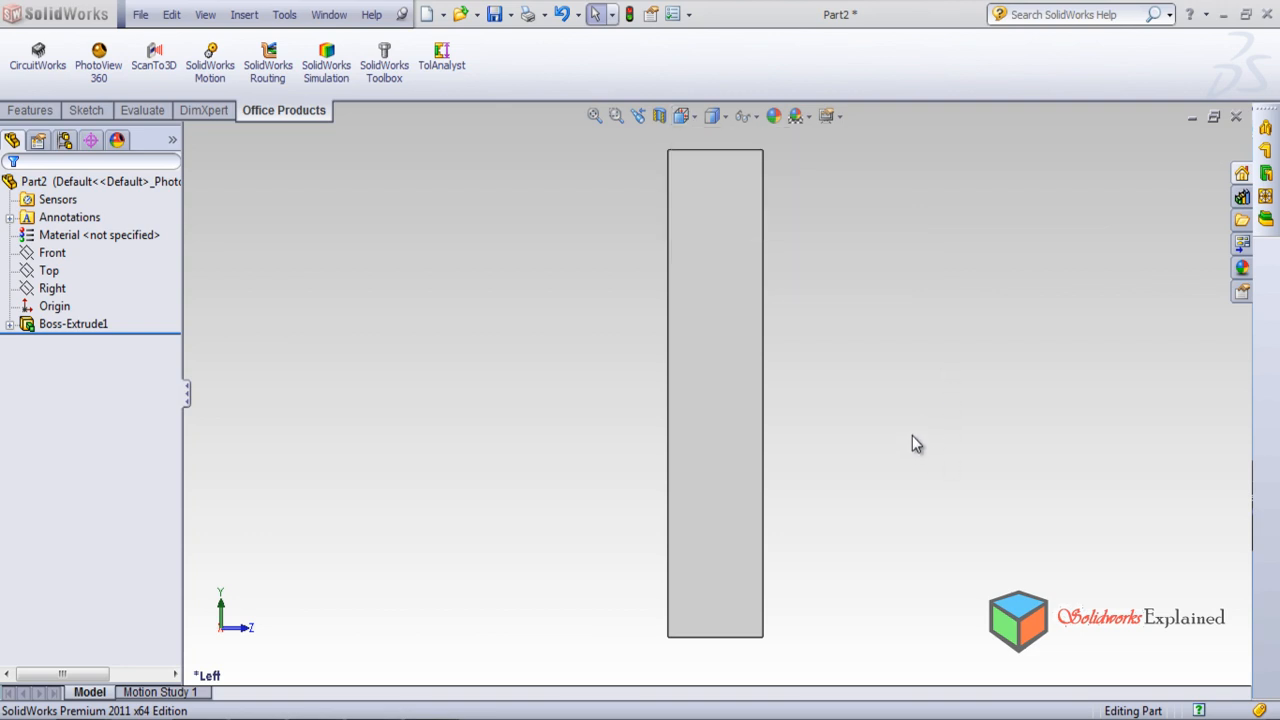
{"action": "left_click", "coordinate": [694, 114]}
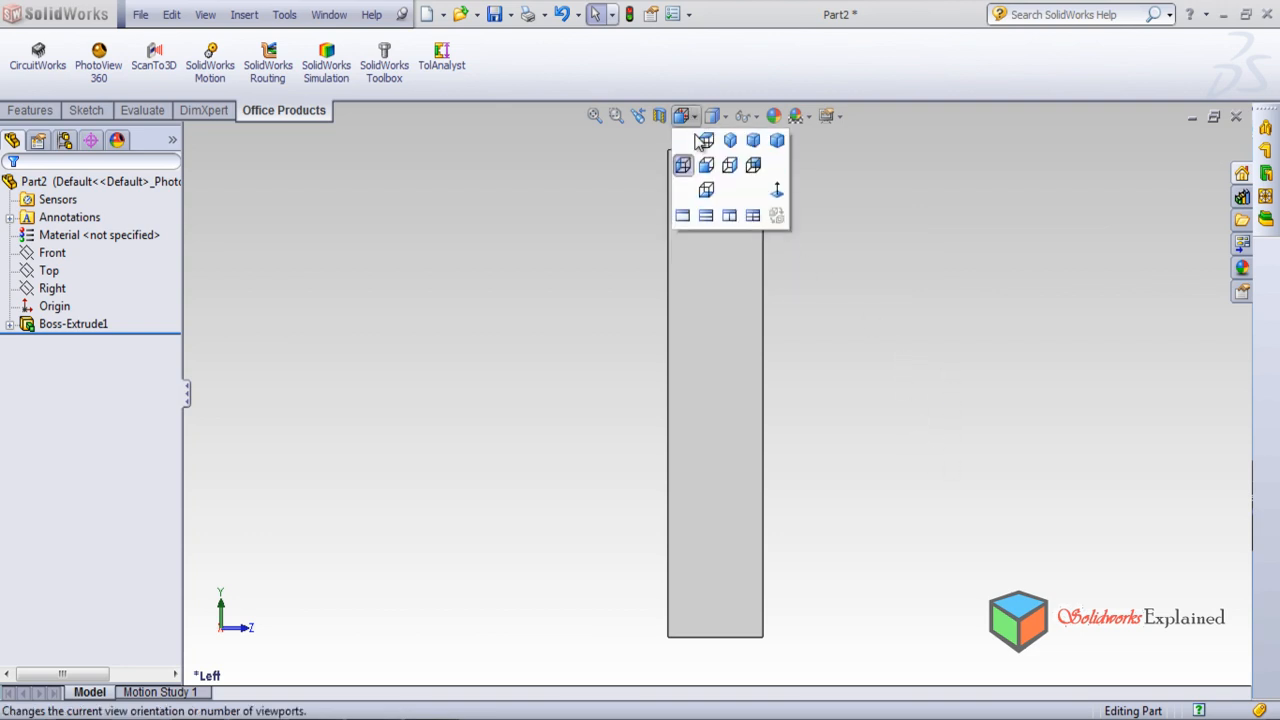
{"action": "left_click", "coordinate": [548, 216]}
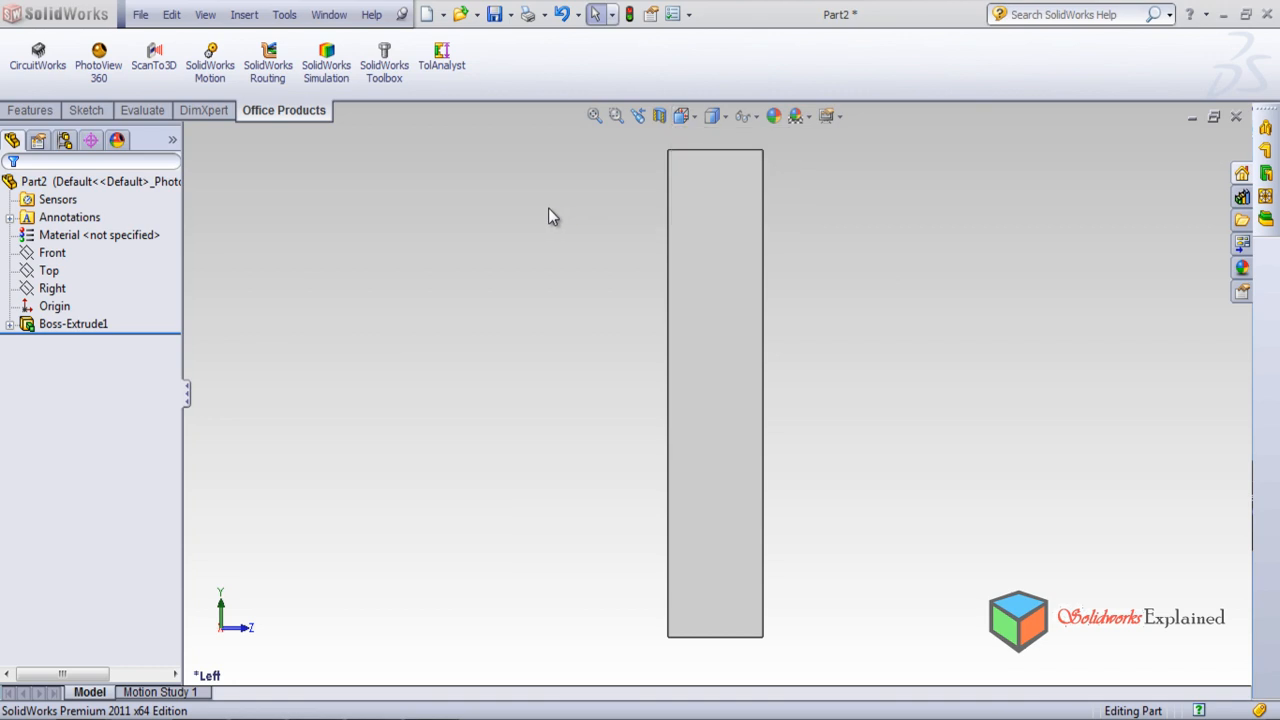
Check the context commands for the empty area and the block face, and switch to the Bottom view with nothing selected.
{"action": "right_click", "coordinate": [548, 210]}
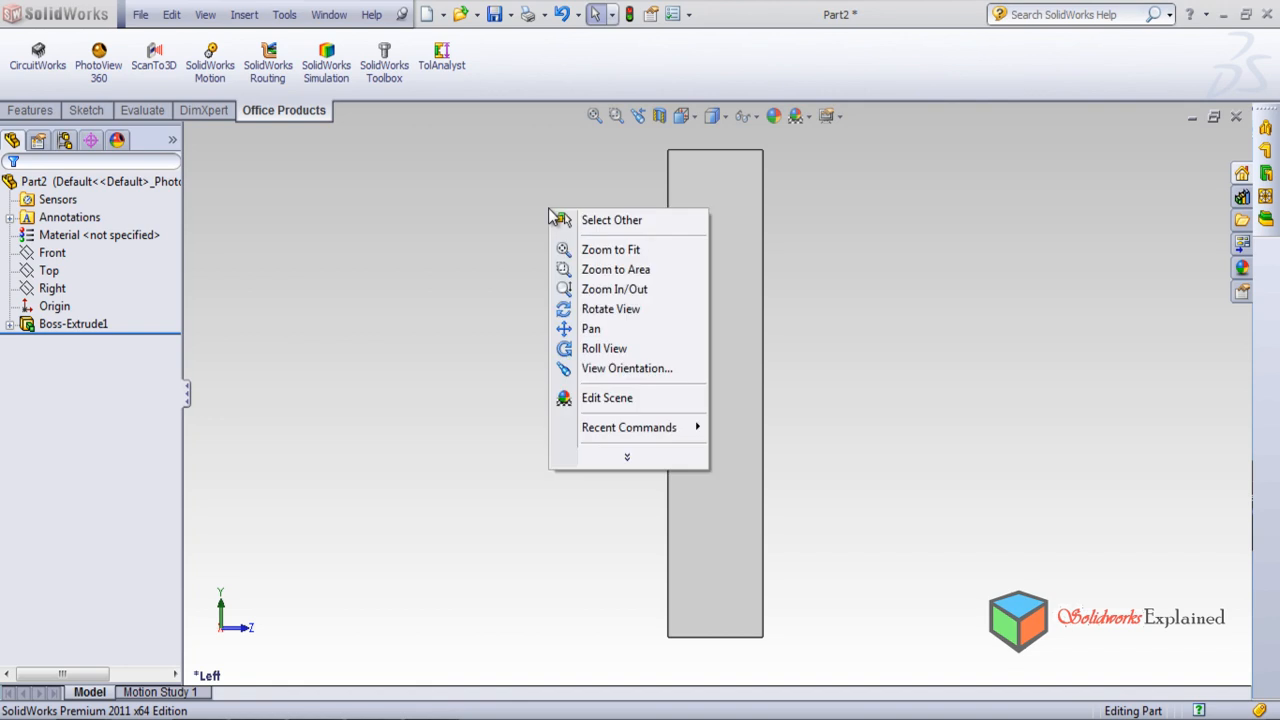
{"action": "right_click", "coordinate": [720, 194]}
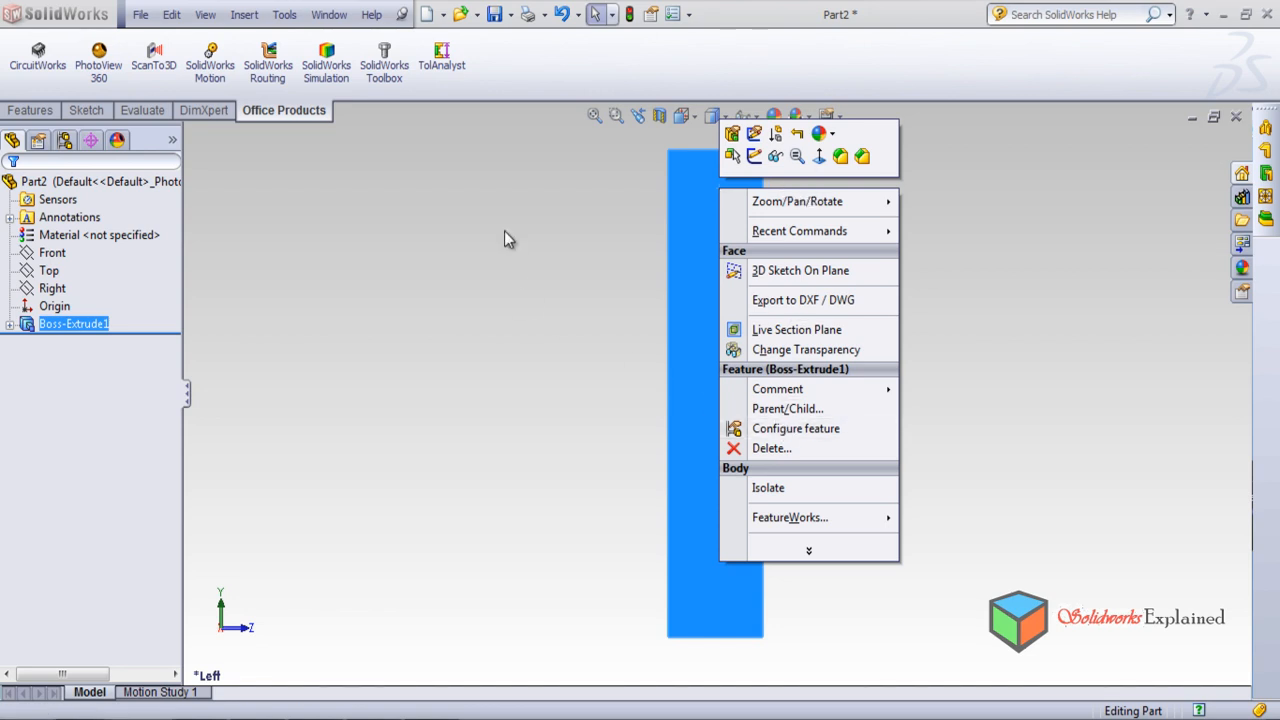
{"action": "right_click_drag", "start_coordinate": [504, 231], "coordinate": [506, 333]}
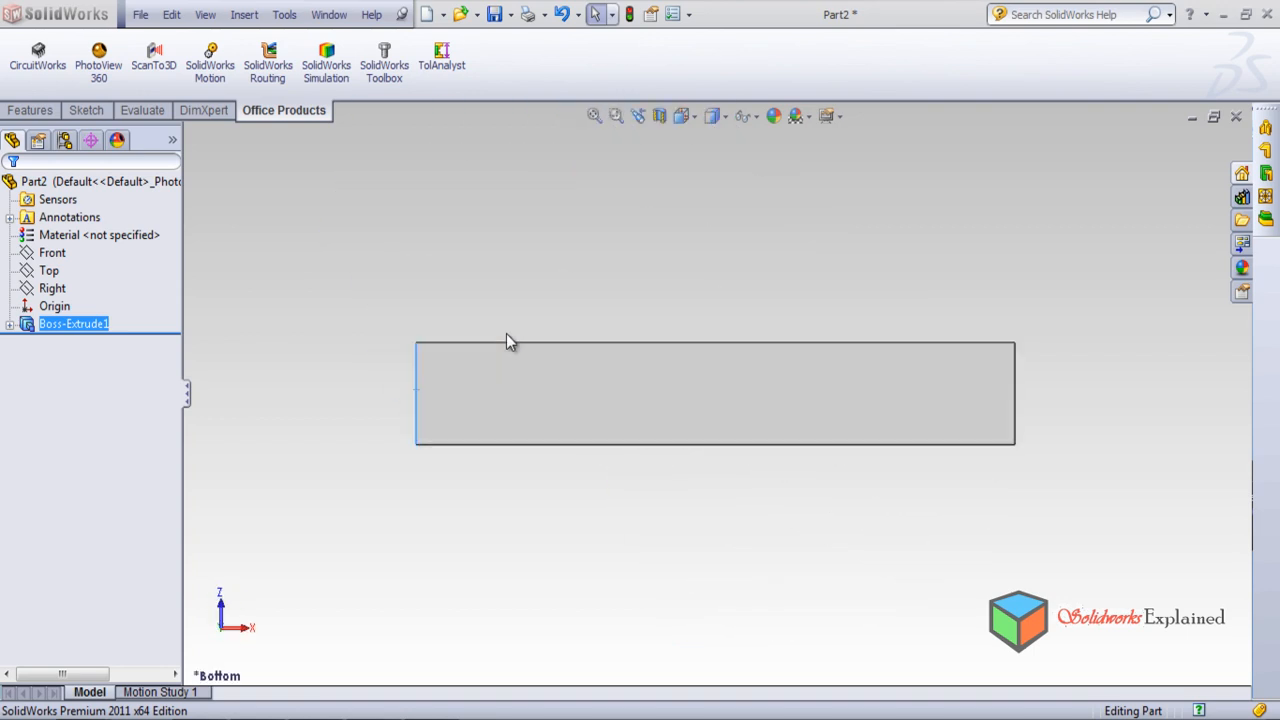
{"action": "left_click", "coordinate": [514, 257]}
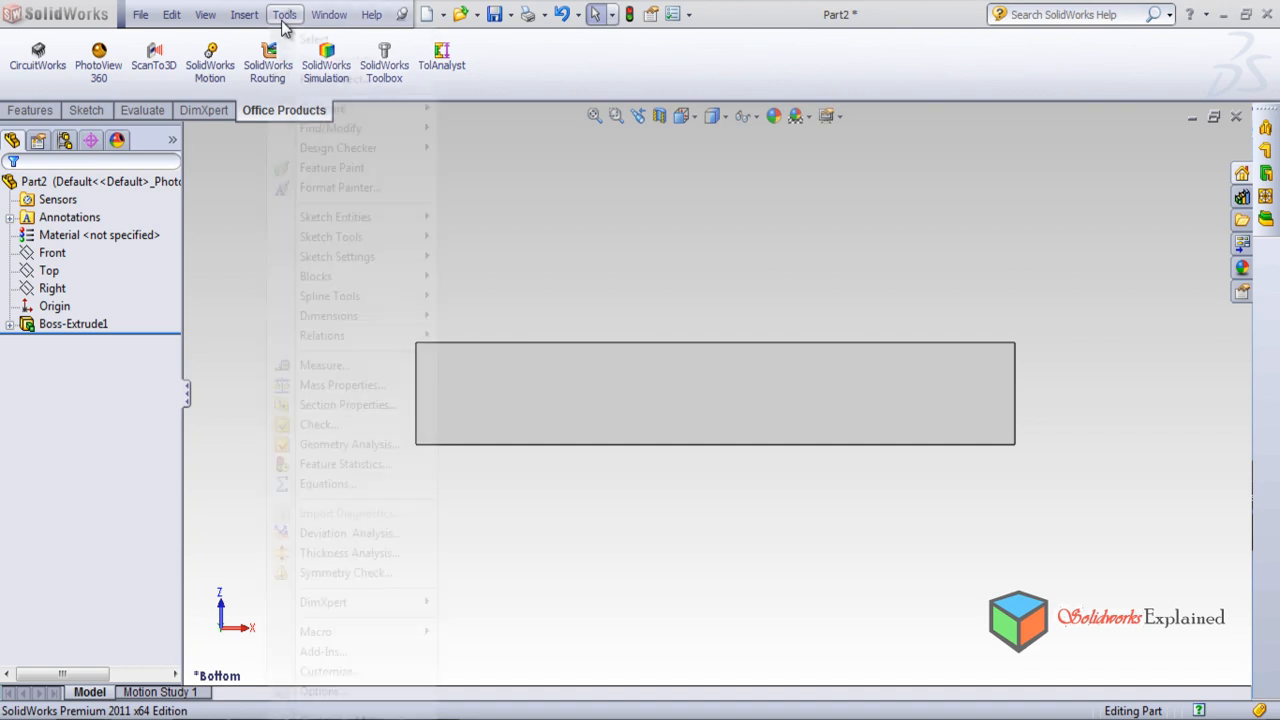
Try enabling the 3D Instant Website and CircuitWorks add-ins, clear both again and close the add-ins list.
{"action": "left_click", "coordinate": [284, 20]}
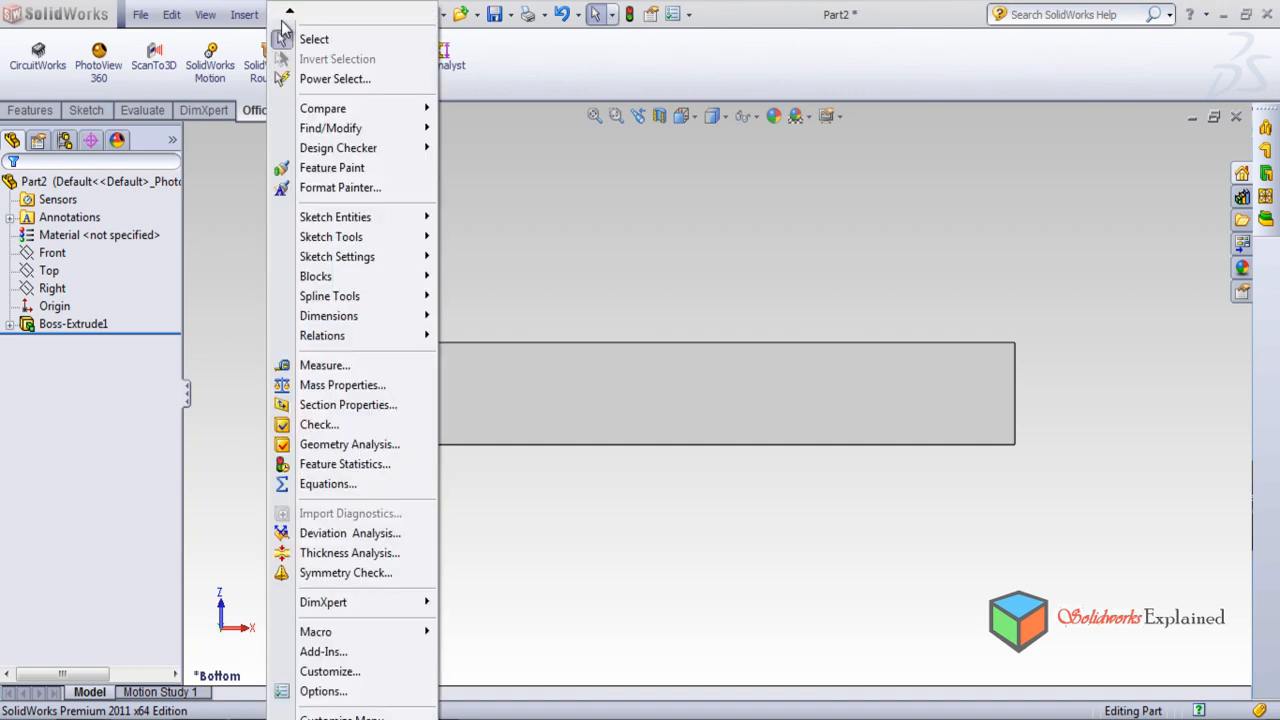
{"action": "left_click", "coordinate": [322, 651]}
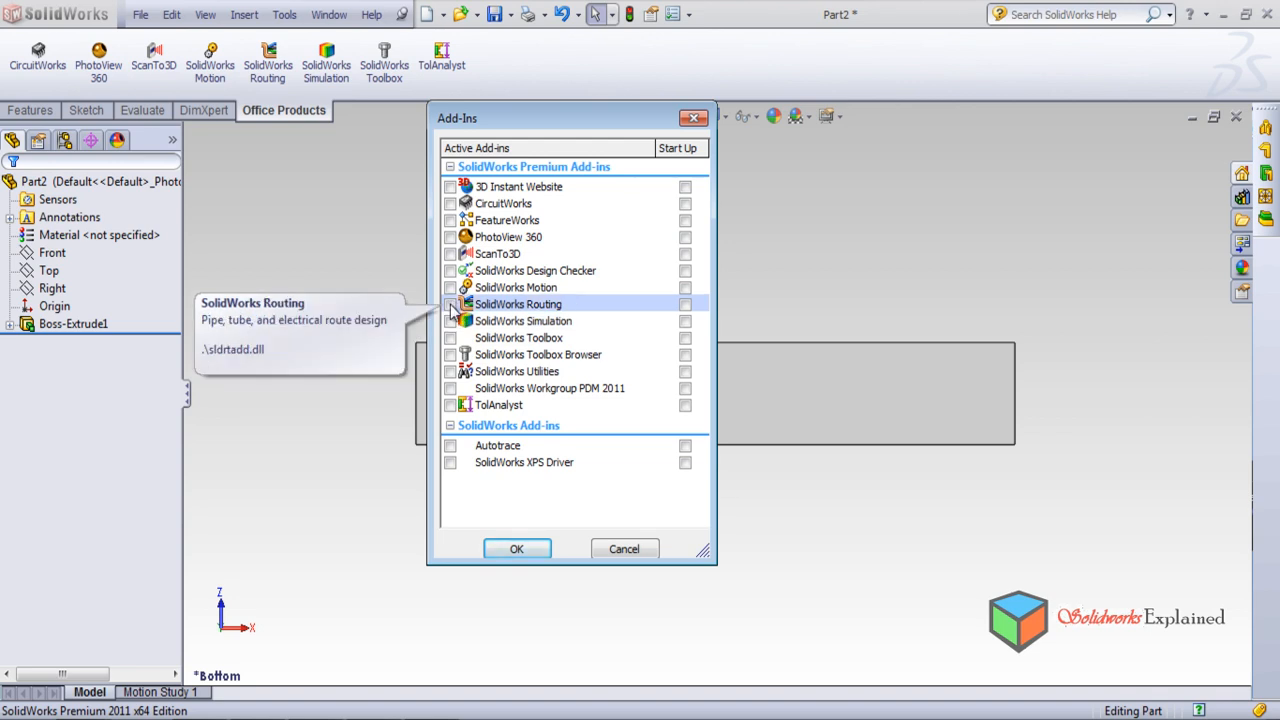
{"action": "left_click", "coordinate": [450, 187]}
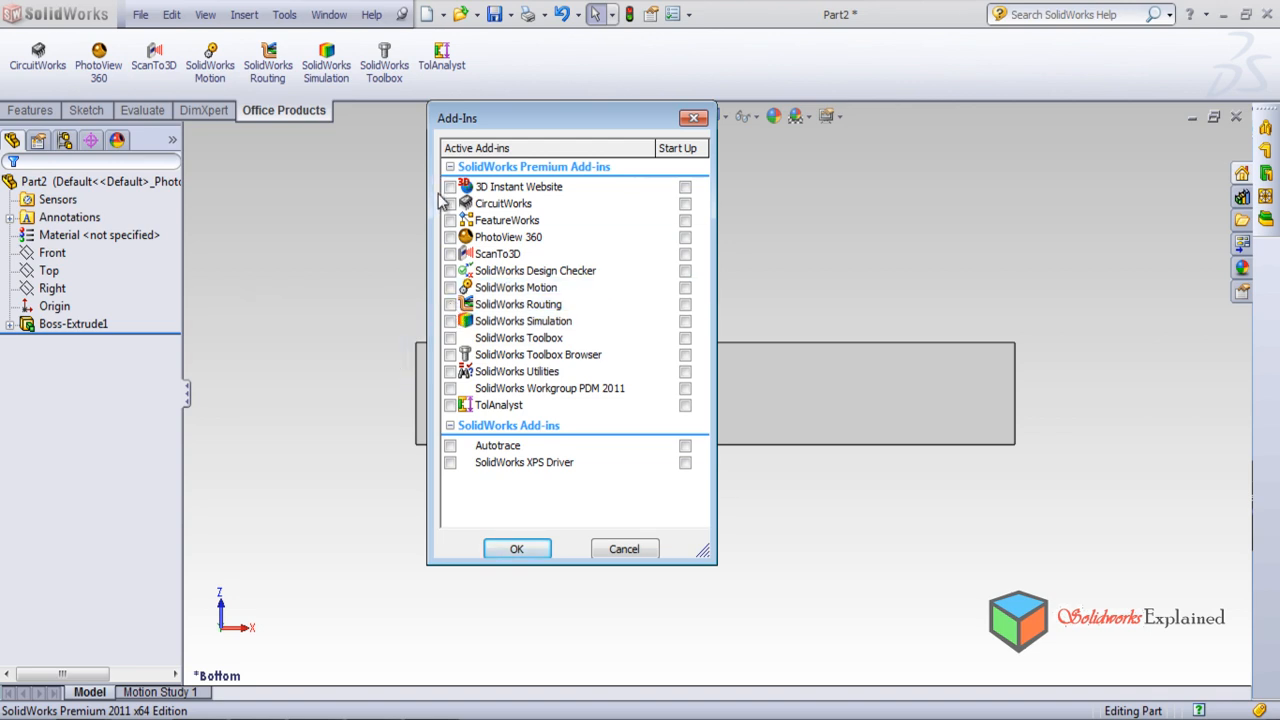
{"action": "left_click", "coordinate": [450, 203]}
{"action": "left_click", "coordinate": [450, 237]}
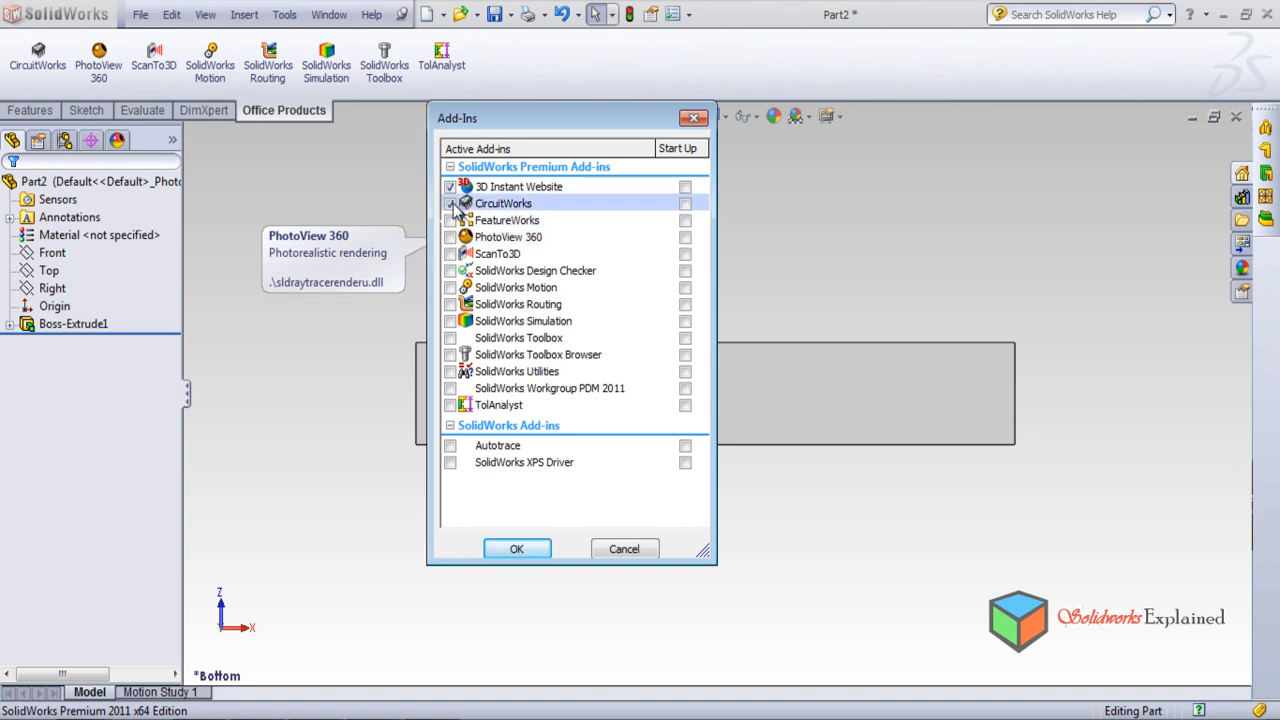
{"action": "left_click", "coordinate": [450, 203]}
{"action": "left_click", "coordinate": [450, 187]}
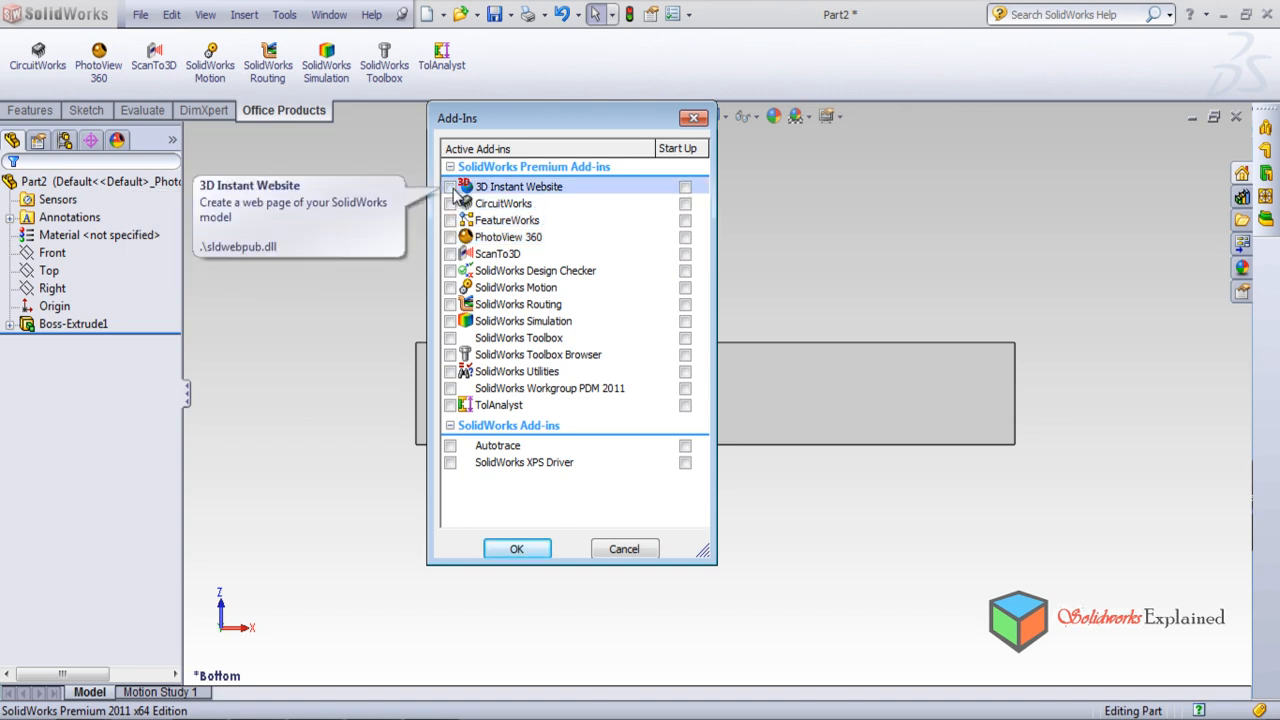
{"action": "left_click", "coordinate": [506, 552]}
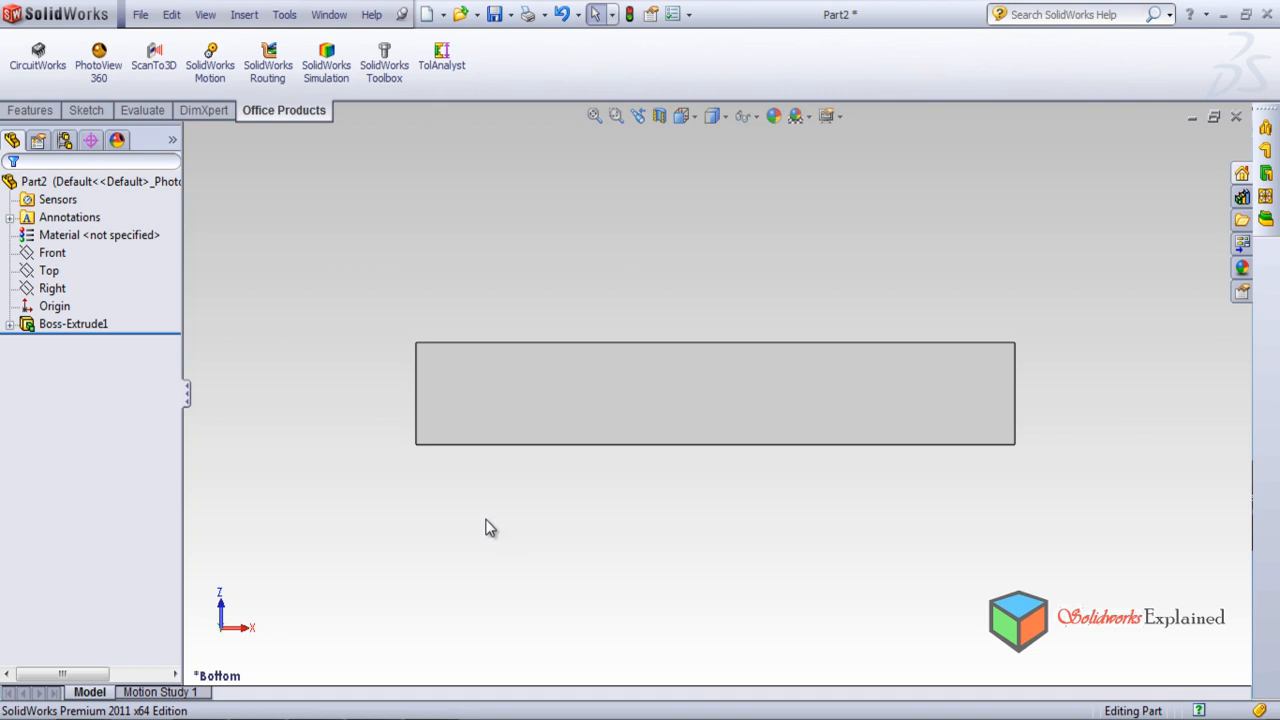
Set the document's overall drafting standard to ANSI in the document properties.
{"action": "left_click", "coordinate": [284, 15]}
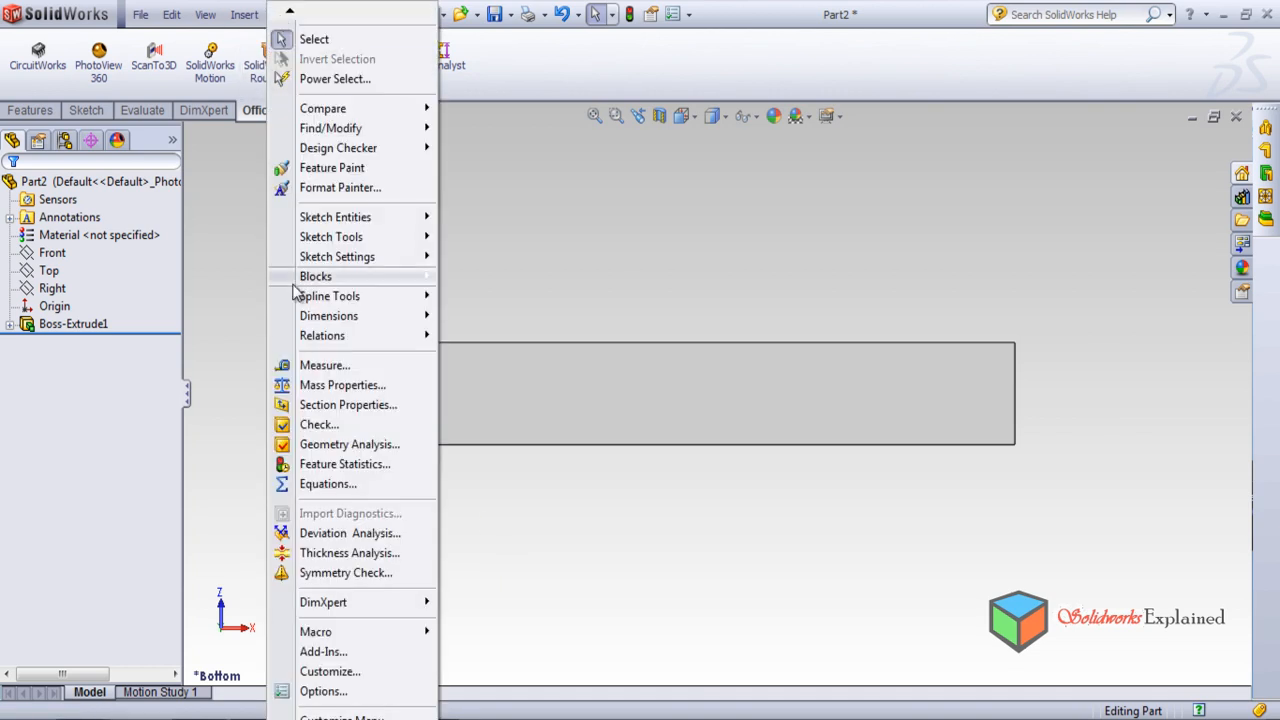
{"action": "left_click", "coordinate": [331, 695]}
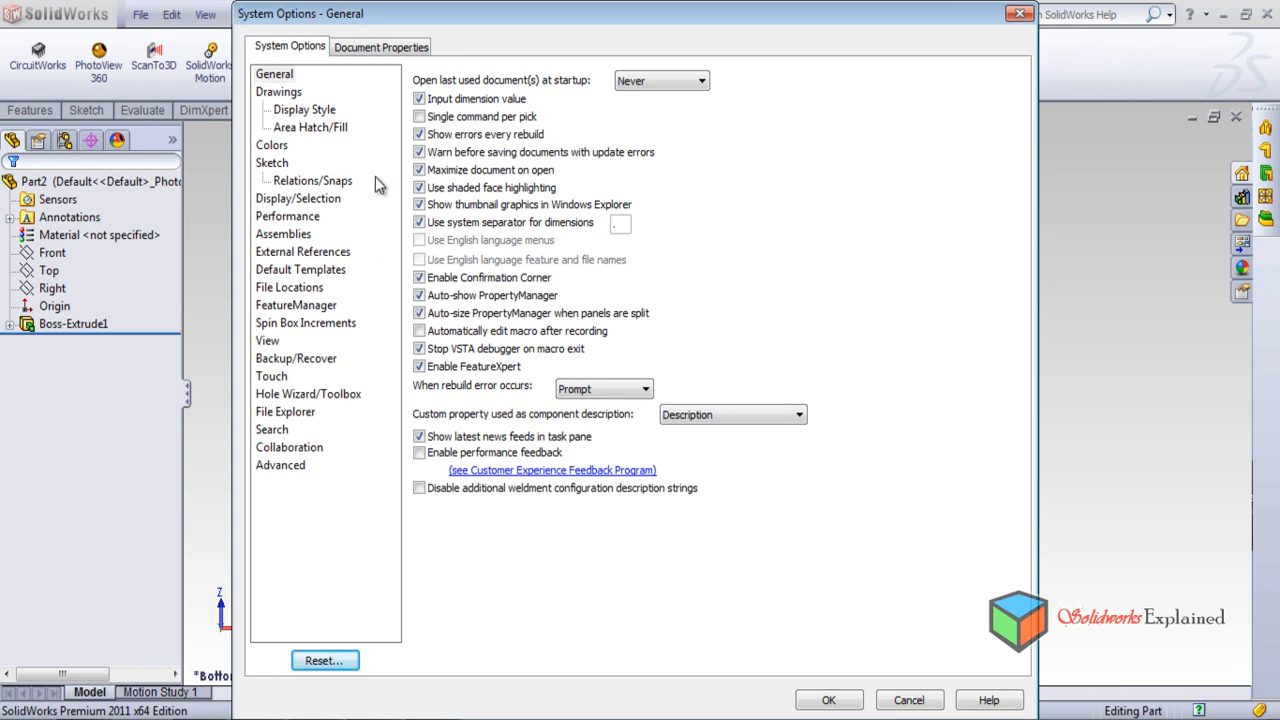
{"action": "left_click", "coordinate": [379, 50]}
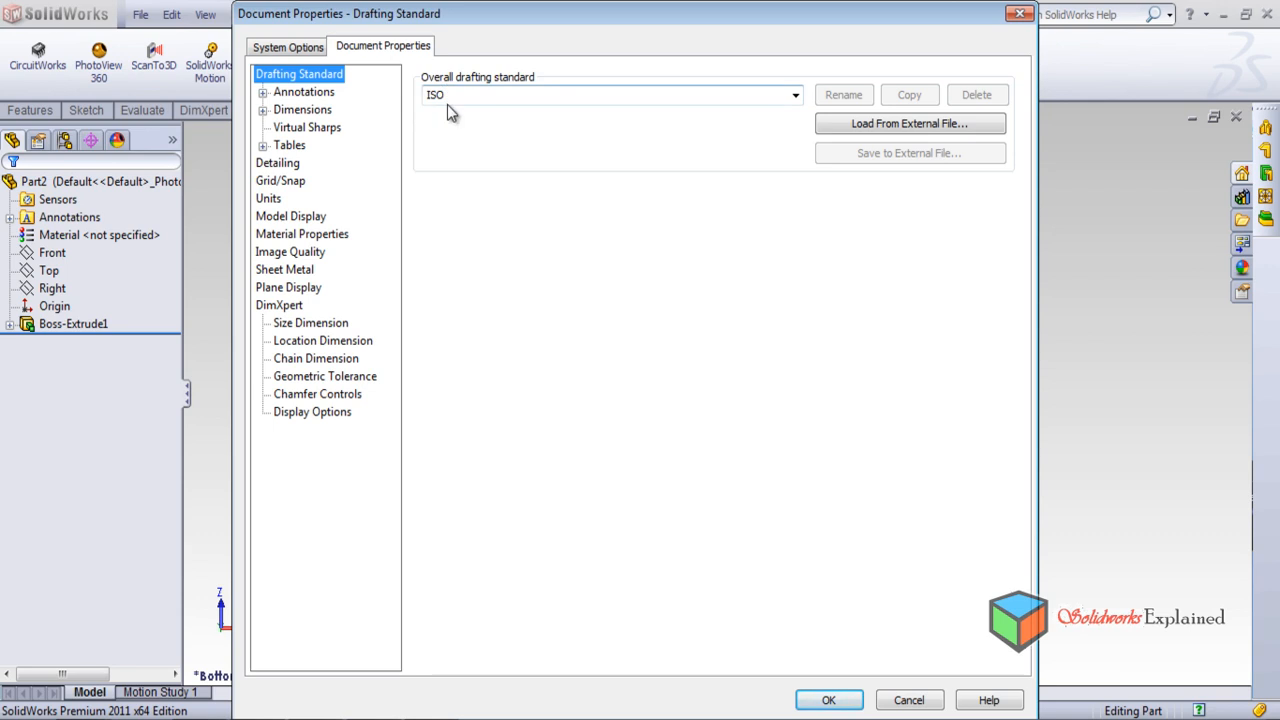
{"action": "left_click", "coordinate": [795, 95]}
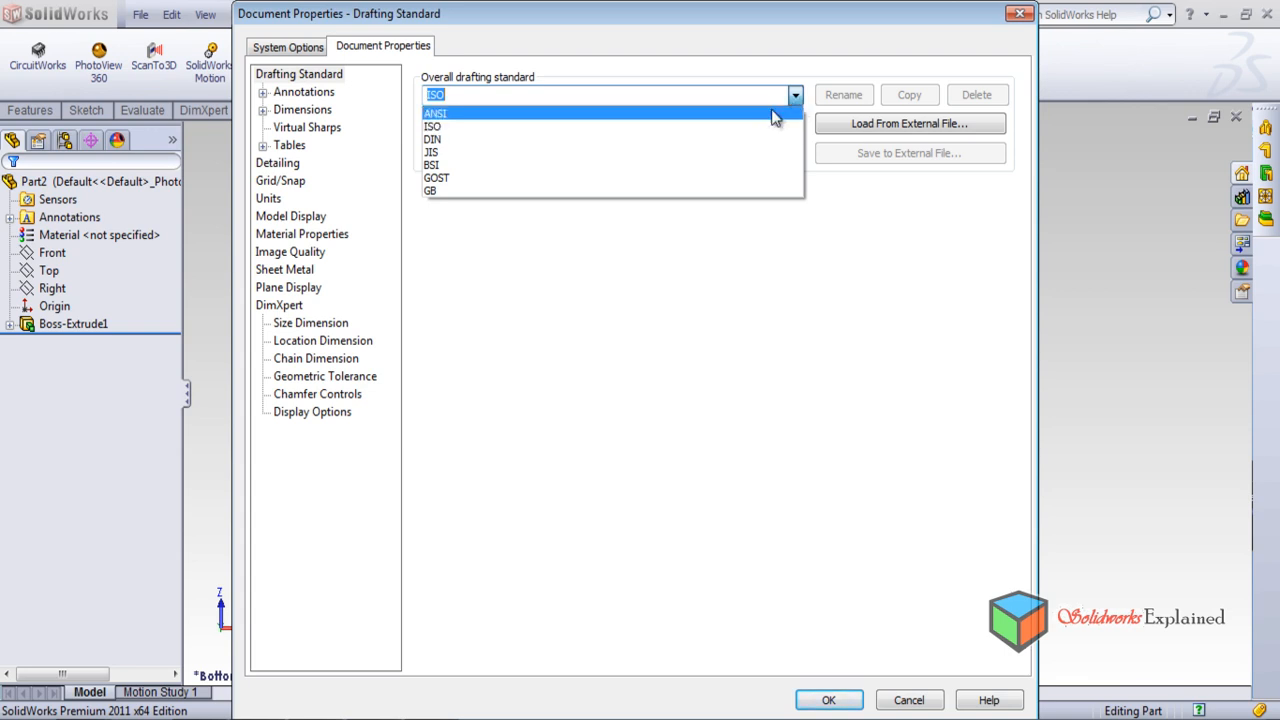
{"action": "left_click", "coordinate": [773, 114]}
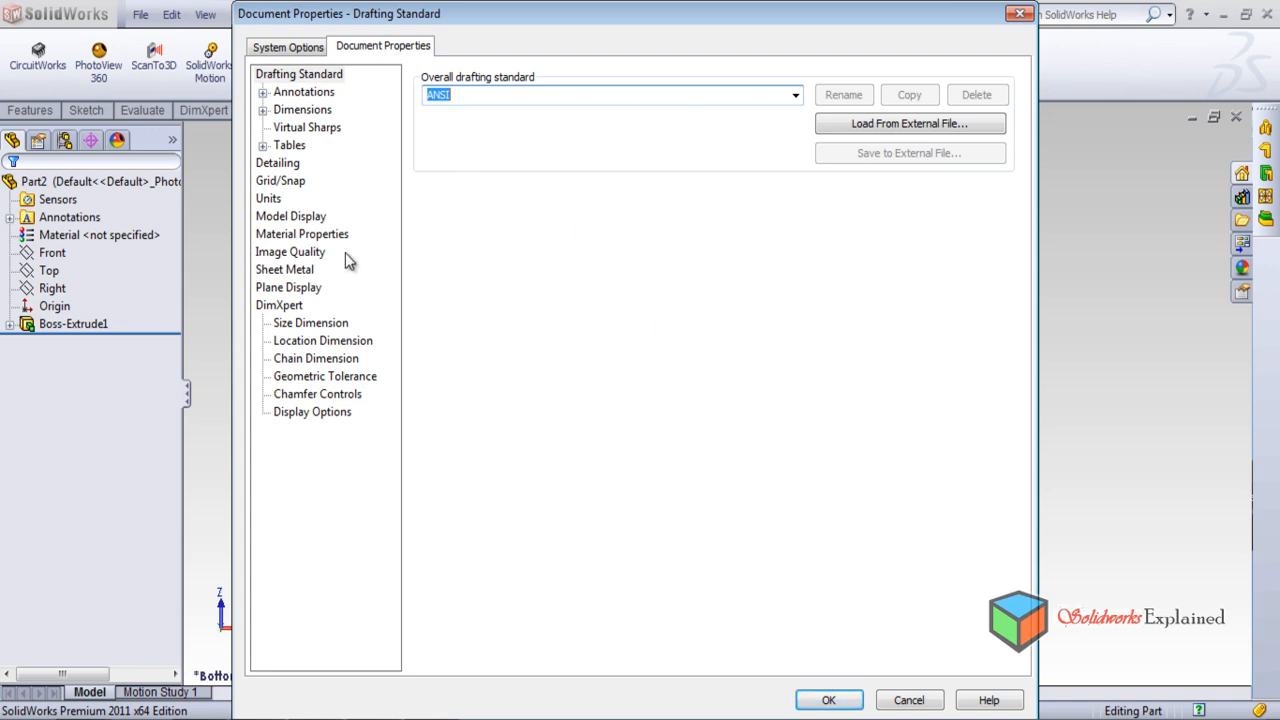
Try the CGS and IPS unit systems for the document and settle on MMGS (millimeter, gram, second).
{"action": "left_click", "coordinate": [269, 200]}
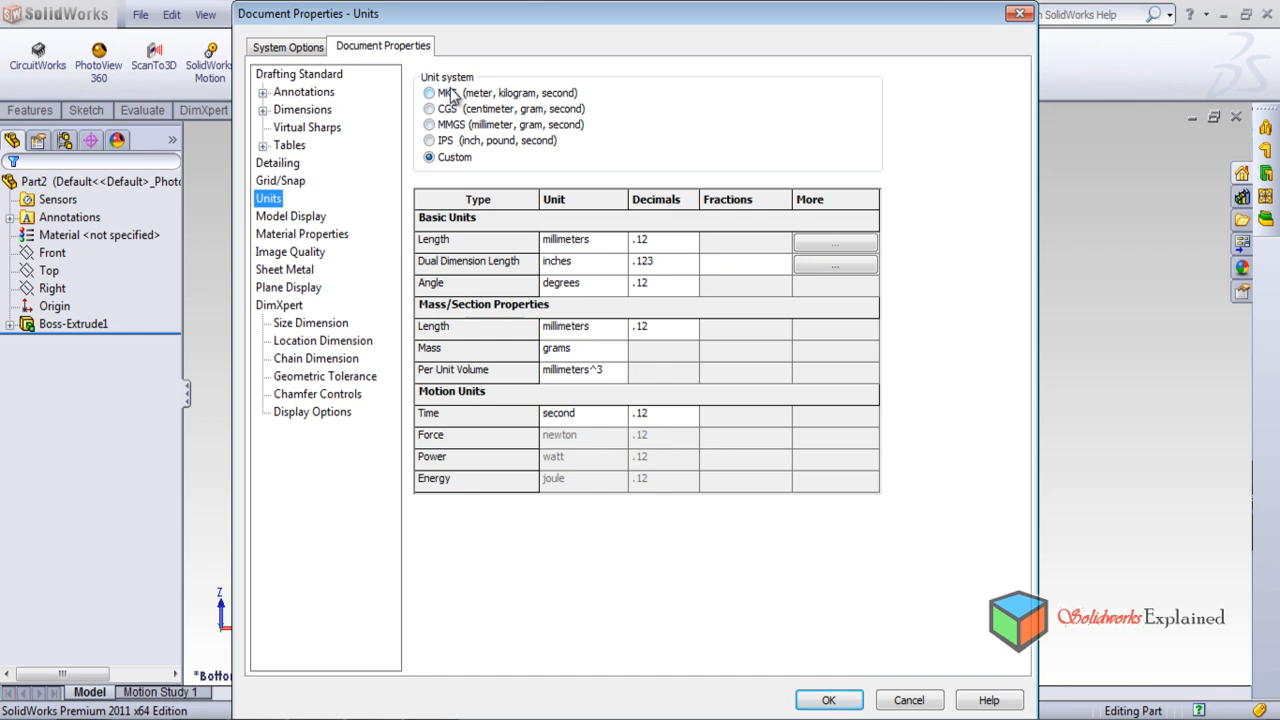
{"action": "left_click", "coordinate": [429, 108]}
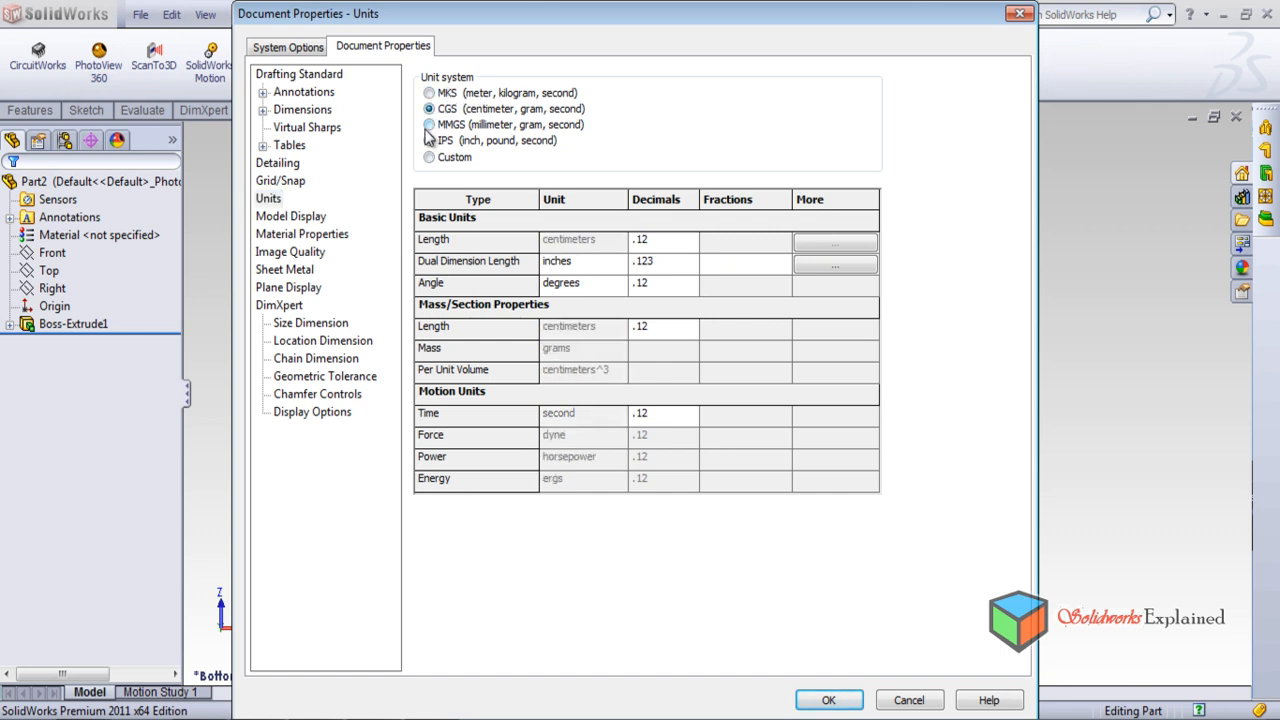
{"action": "left_click", "coordinate": [427, 127]}
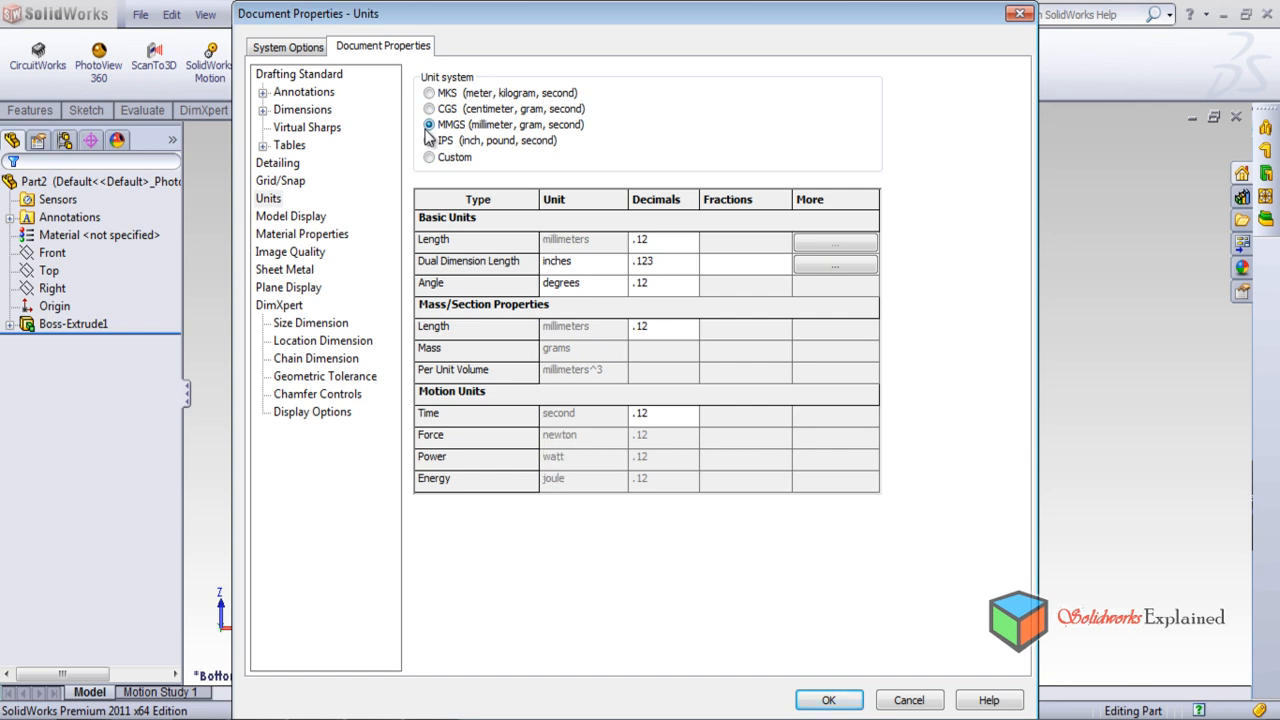
{"action": "left_click", "coordinate": [429, 140]}
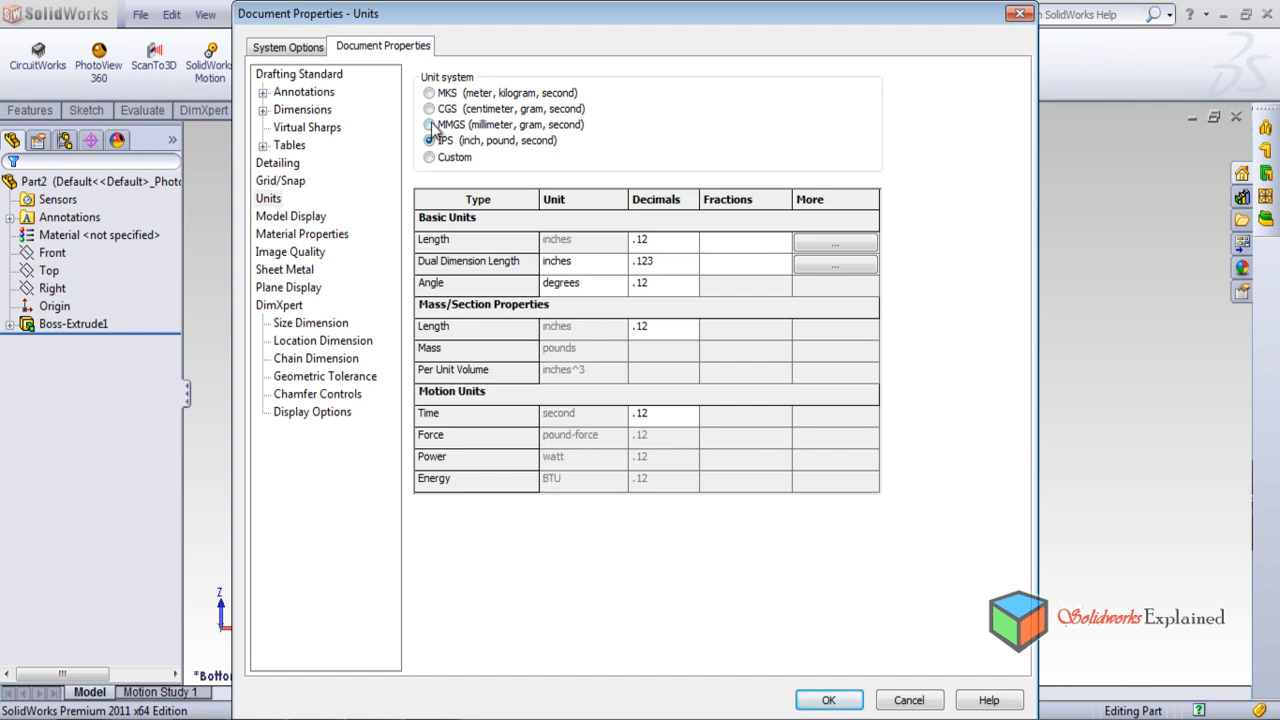
{"action": "left_click", "coordinate": [430, 125]}
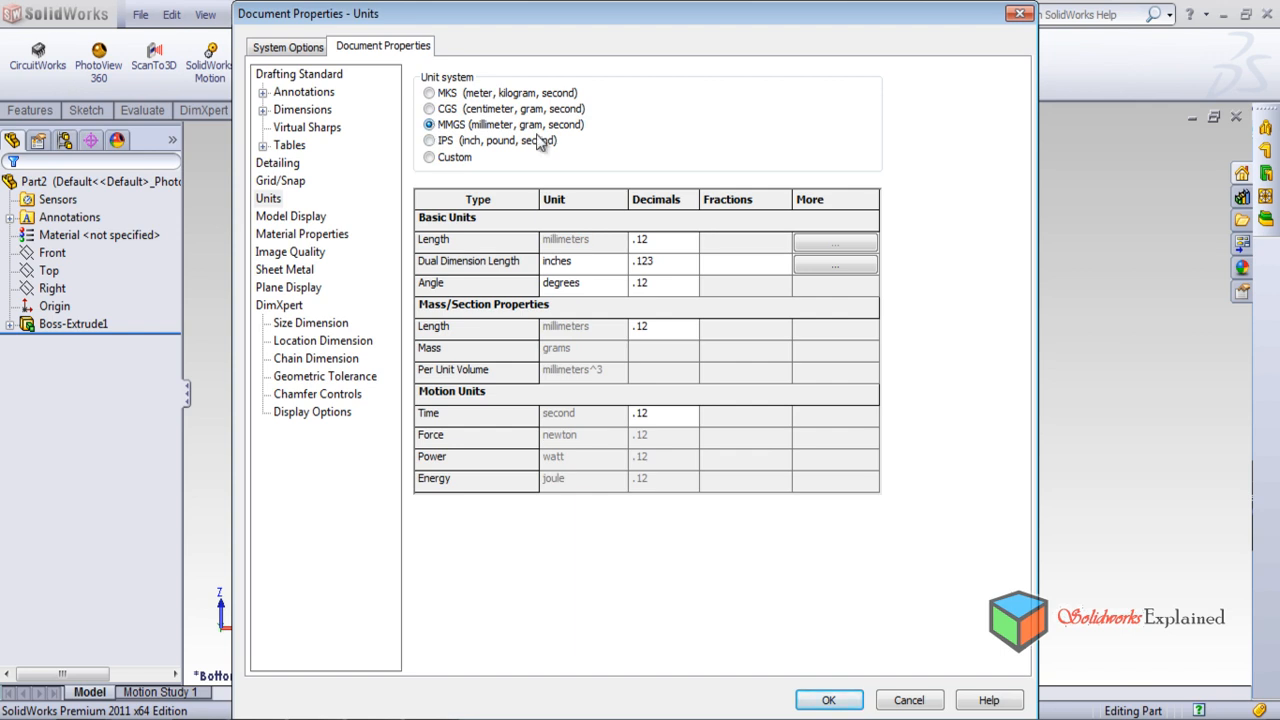
Try the basic length unit's decimals with None and with eight decimal places (.12345678).
{"action": "left_click", "coordinate": [670, 243]}
{"action": "left_click", "coordinate": [690, 242]}
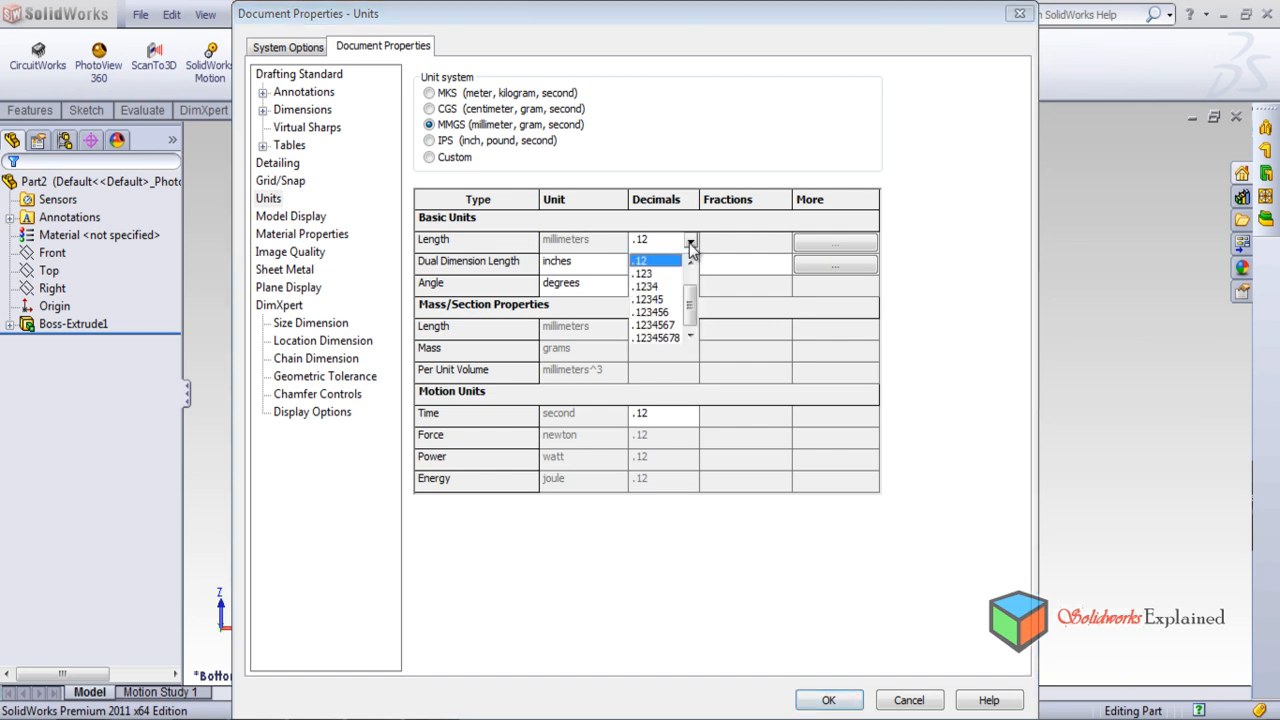
{"action": "left_click_drag", "start_coordinate": [693, 308], "coordinate": [690, 268]}
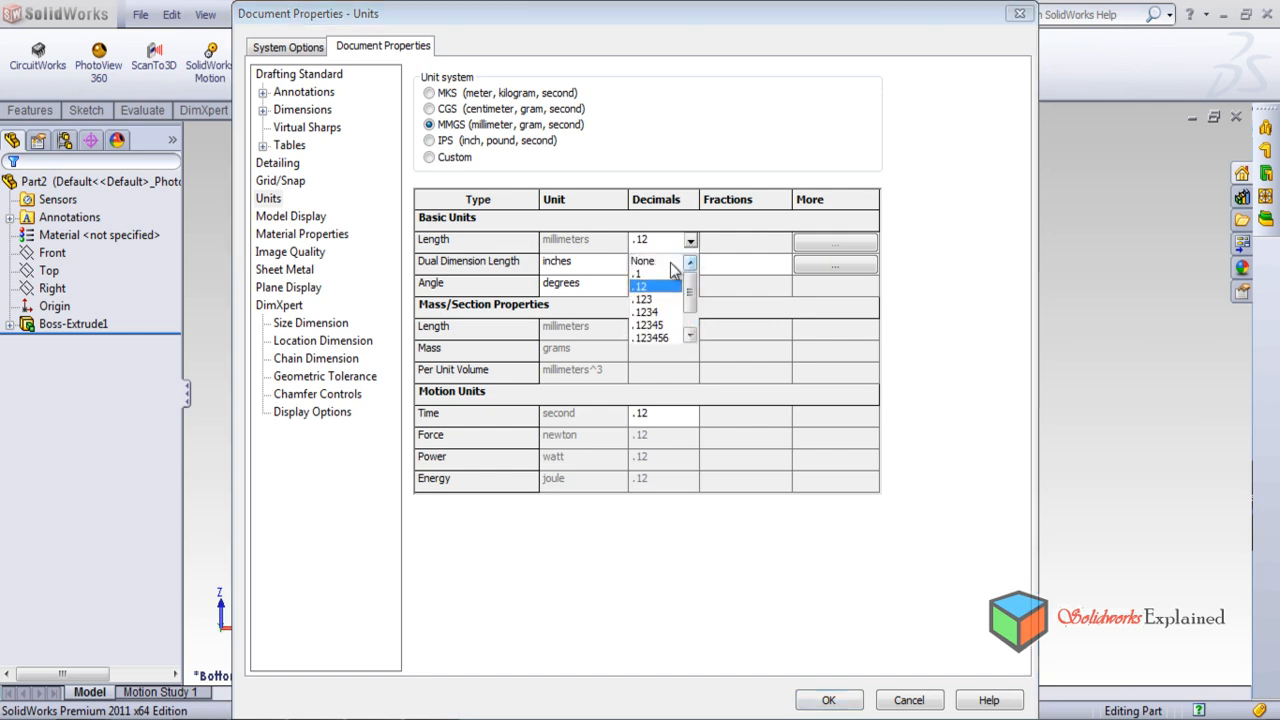
{"action": "left_click", "coordinate": [670, 264]}
{"action": "left_click", "coordinate": [690, 242]}
{"action": "left_click", "coordinate": [689, 336]}
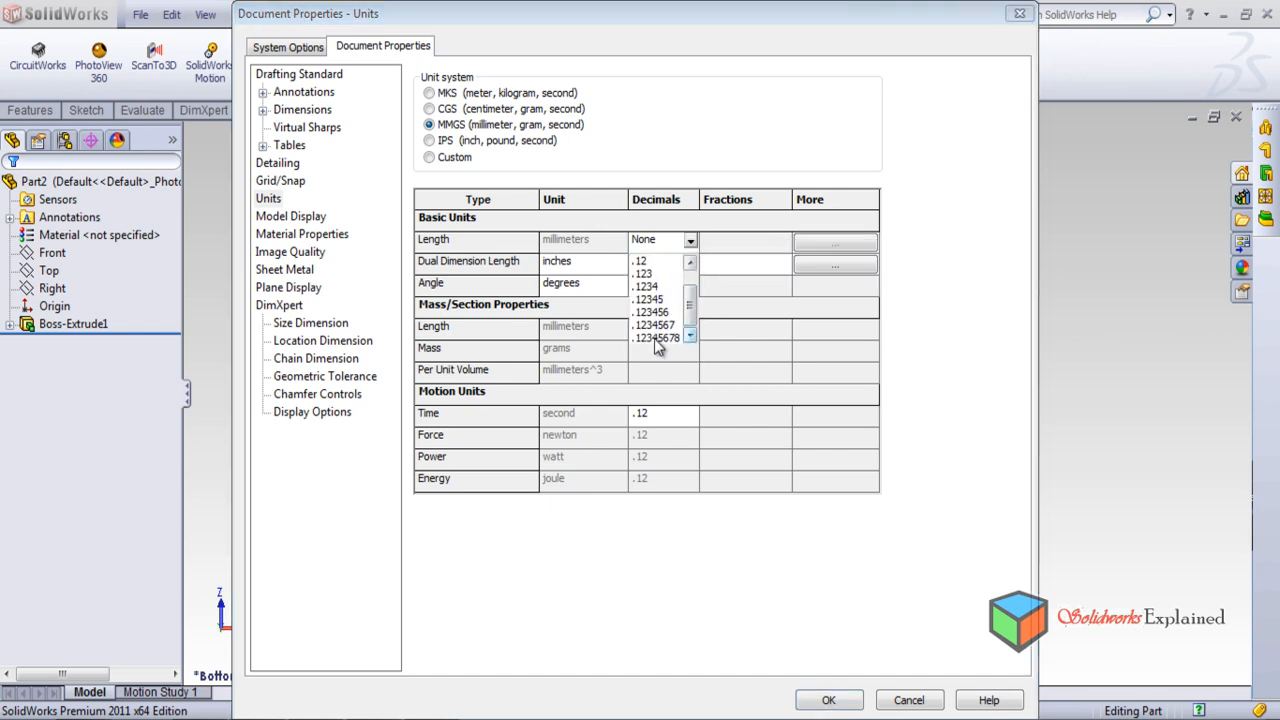
{"action": "left_click", "coordinate": [655, 338]}
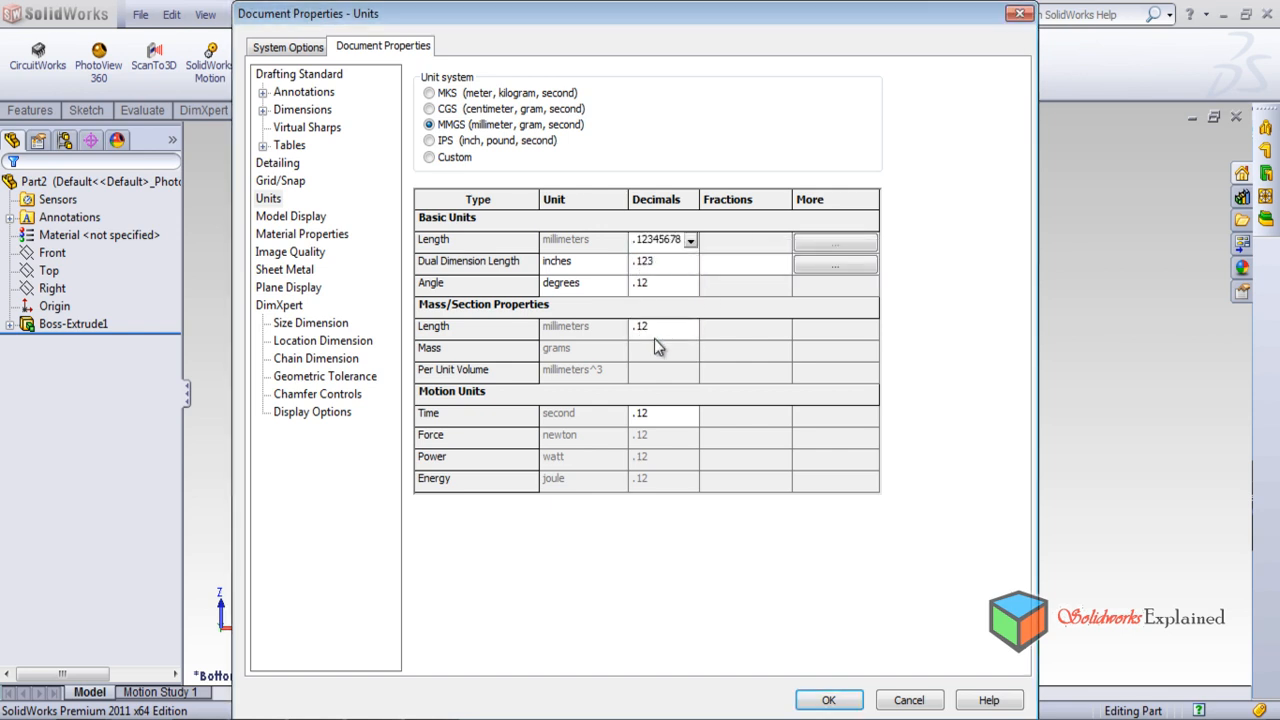
Set the basic length unit to two decimal places (.12) and apply the document properties.
{"action": "left_click", "coordinate": [690, 242]}
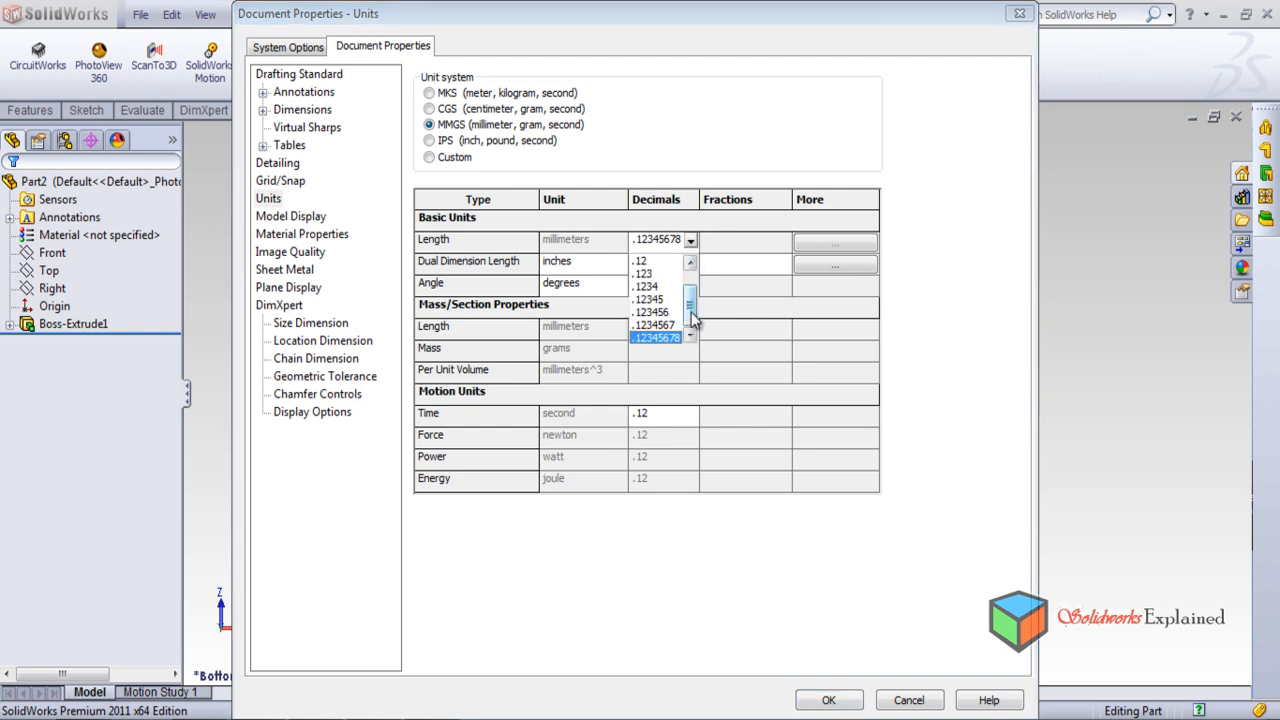
{"action": "scroll", "coordinate": [700, 290], "scroll_direction": "up", "scroll_amount": 1}
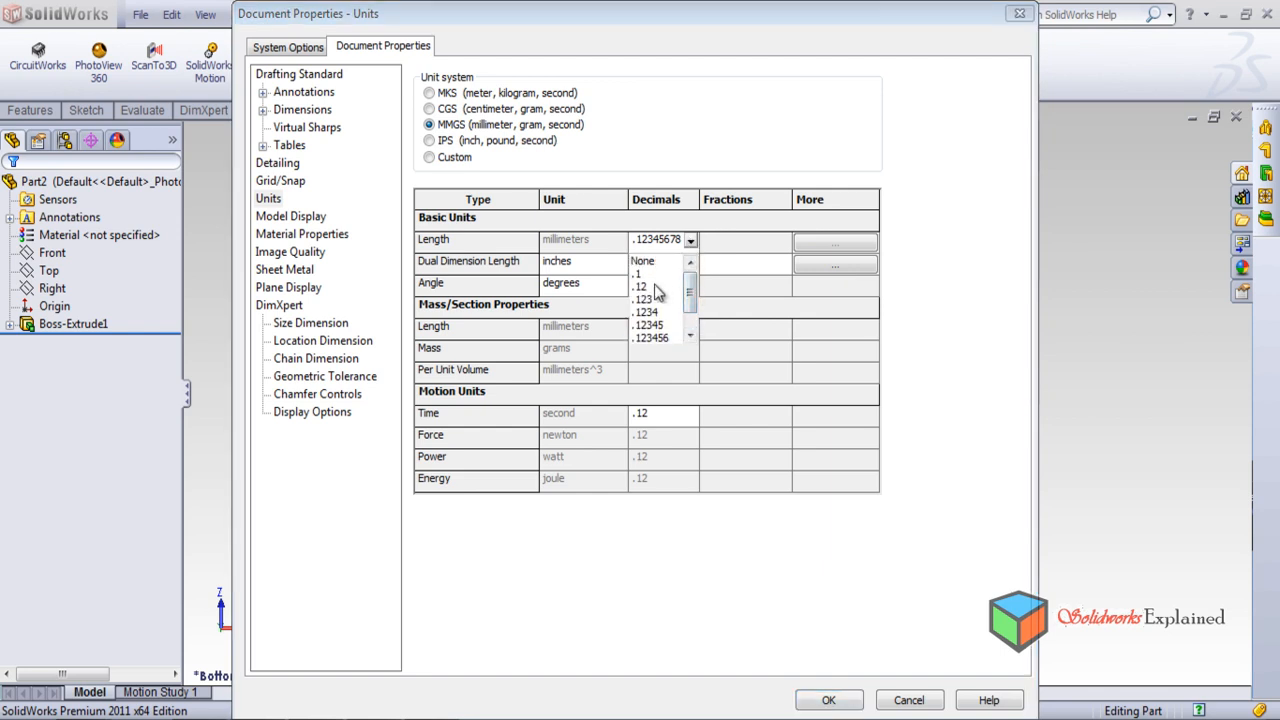
{"action": "left_click", "coordinate": [654, 285]}
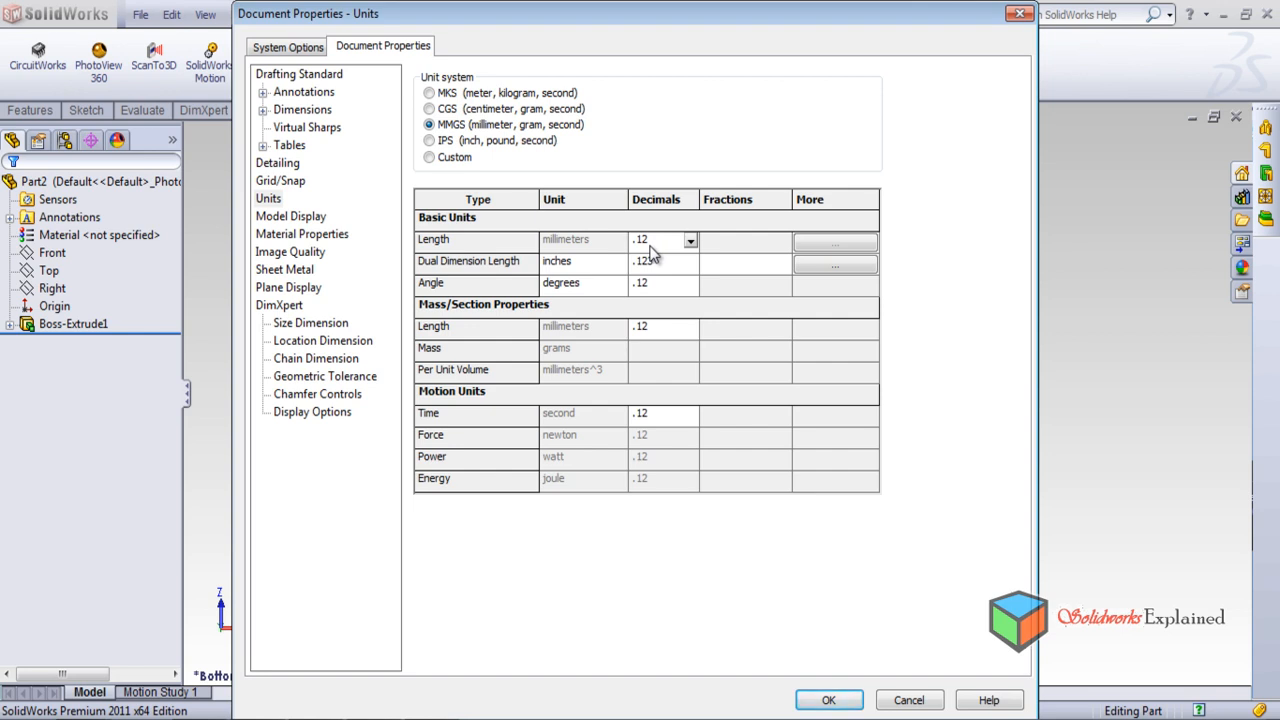
{"action": "left_click", "coordinate": [828, 702]}
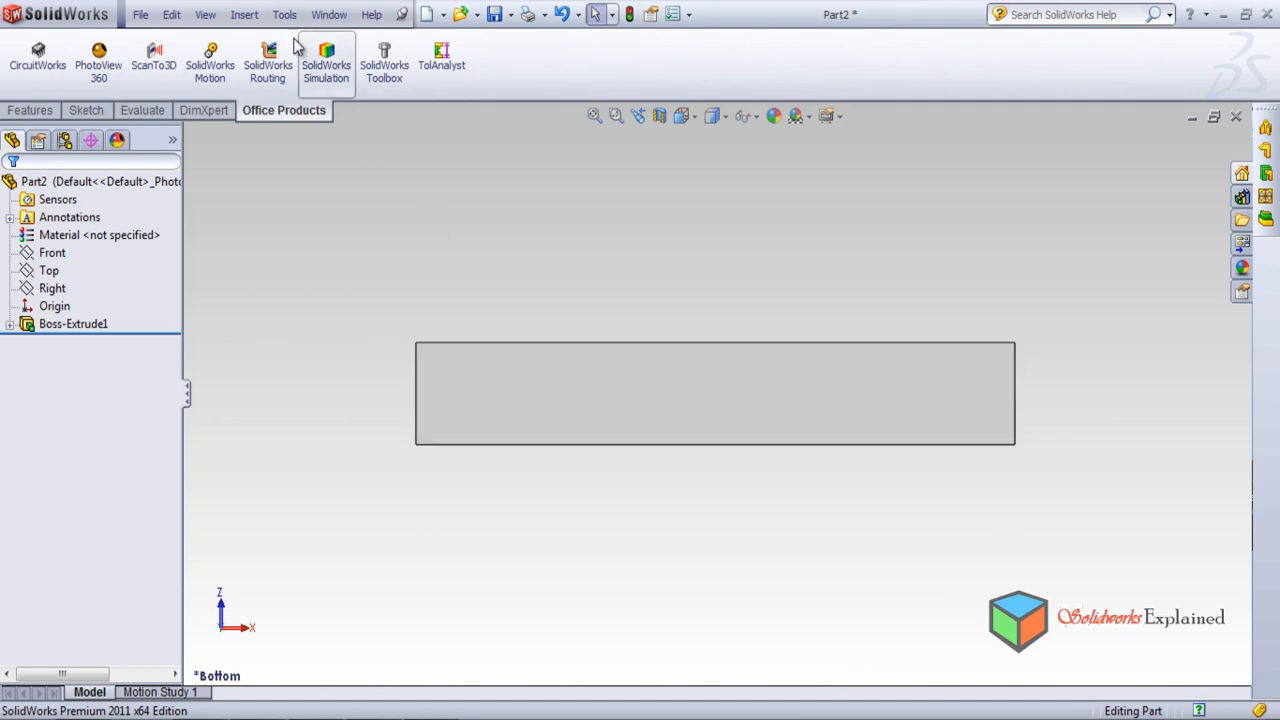
Review the document's drafting standard, dimension and unit settings, keeping the ANSI-MODIFIED standard and the MMGS unit system.
{"action": "left_click", "coordinate": [285, 15]}
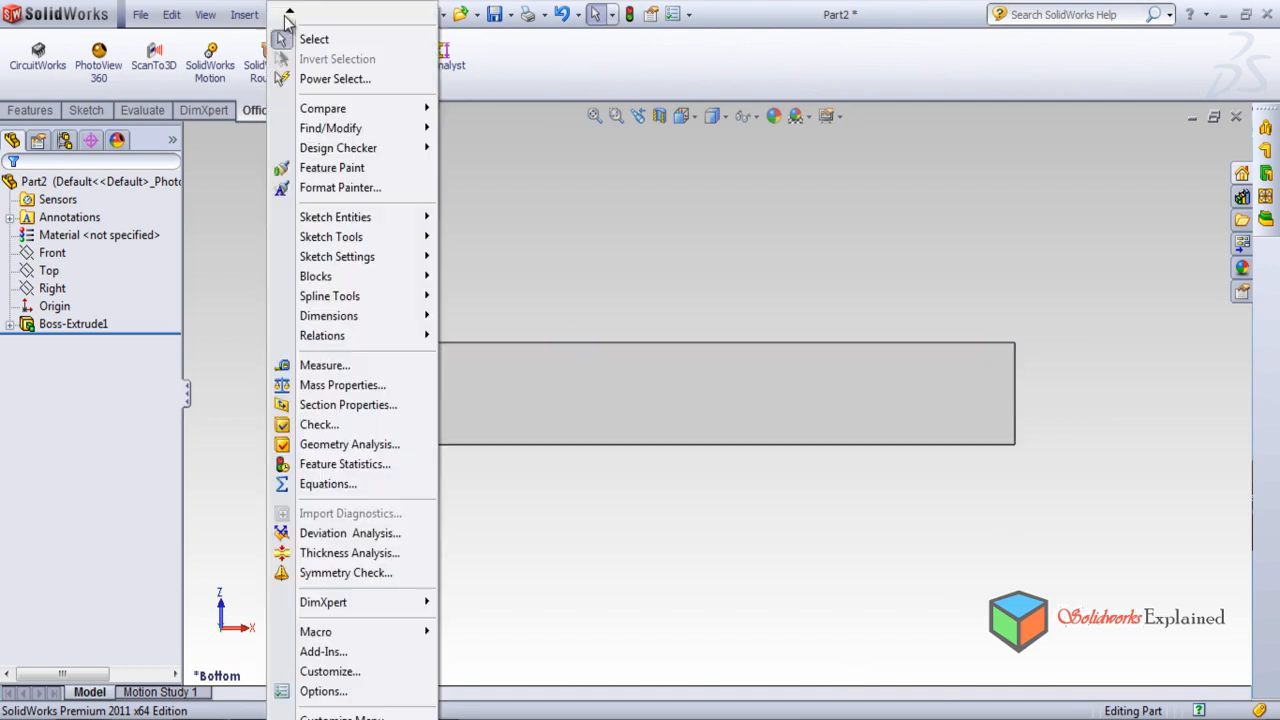
{"action": "left_click", "coordinate": [333, 695]}
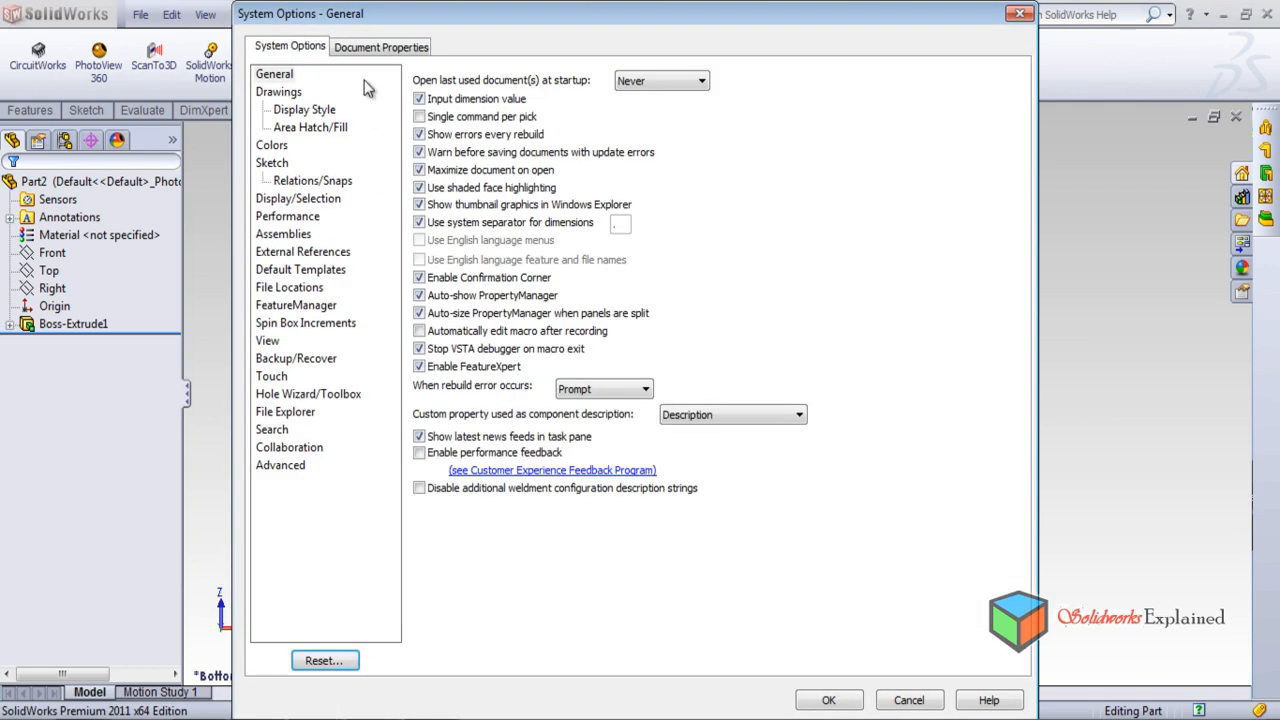
{"action": "left_click", "coordinate": [377, 48]}
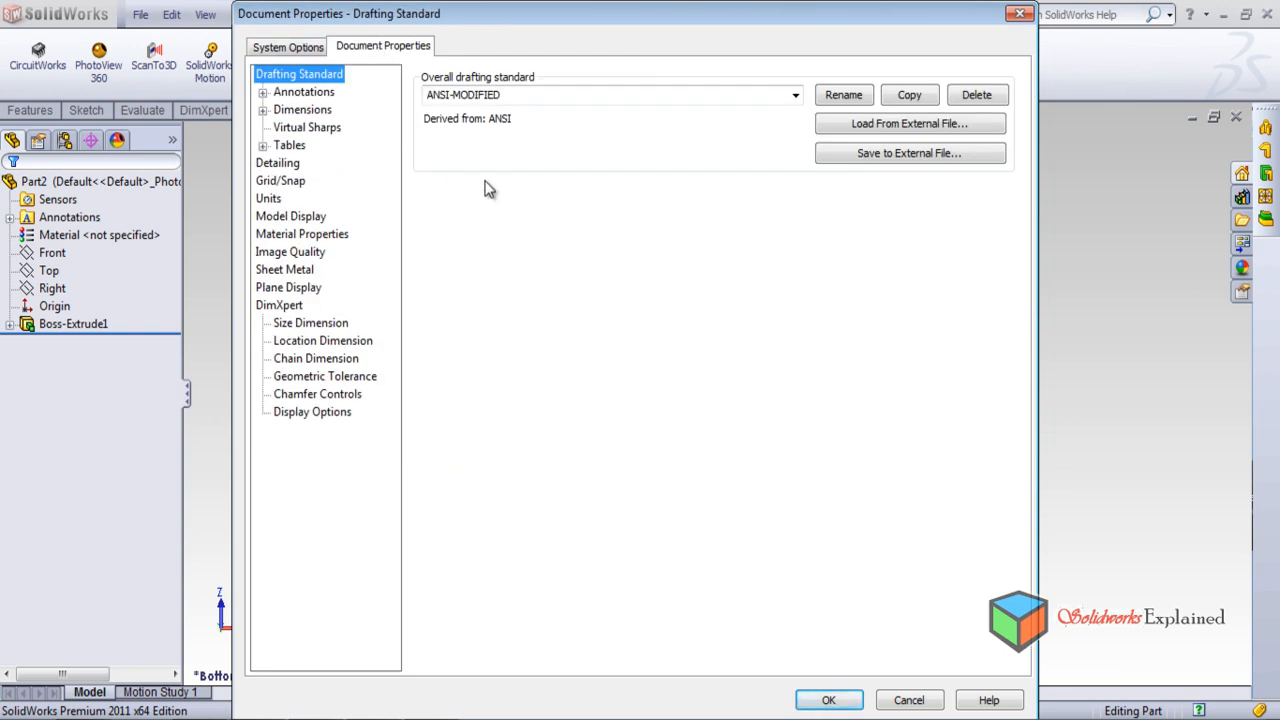
{"action": "left_click", "coordinate": [795, 97]}
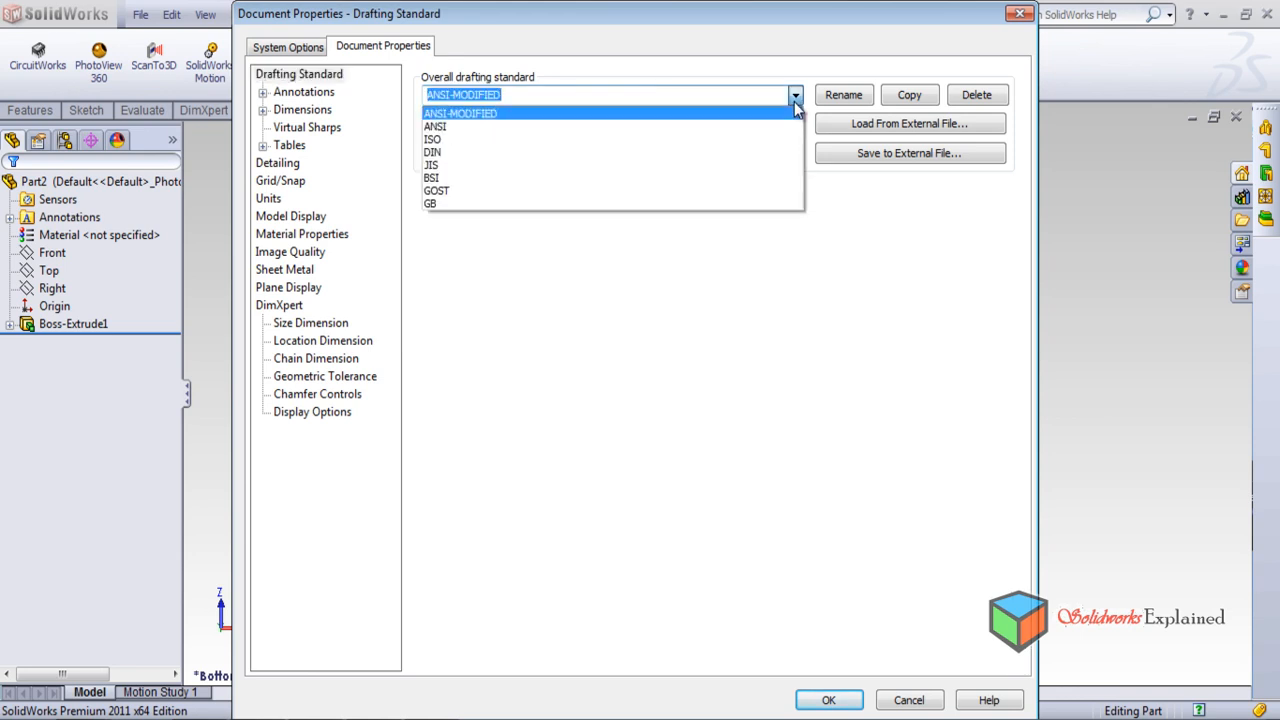
{"action": "left_click", "coordinate": [790, 115]}
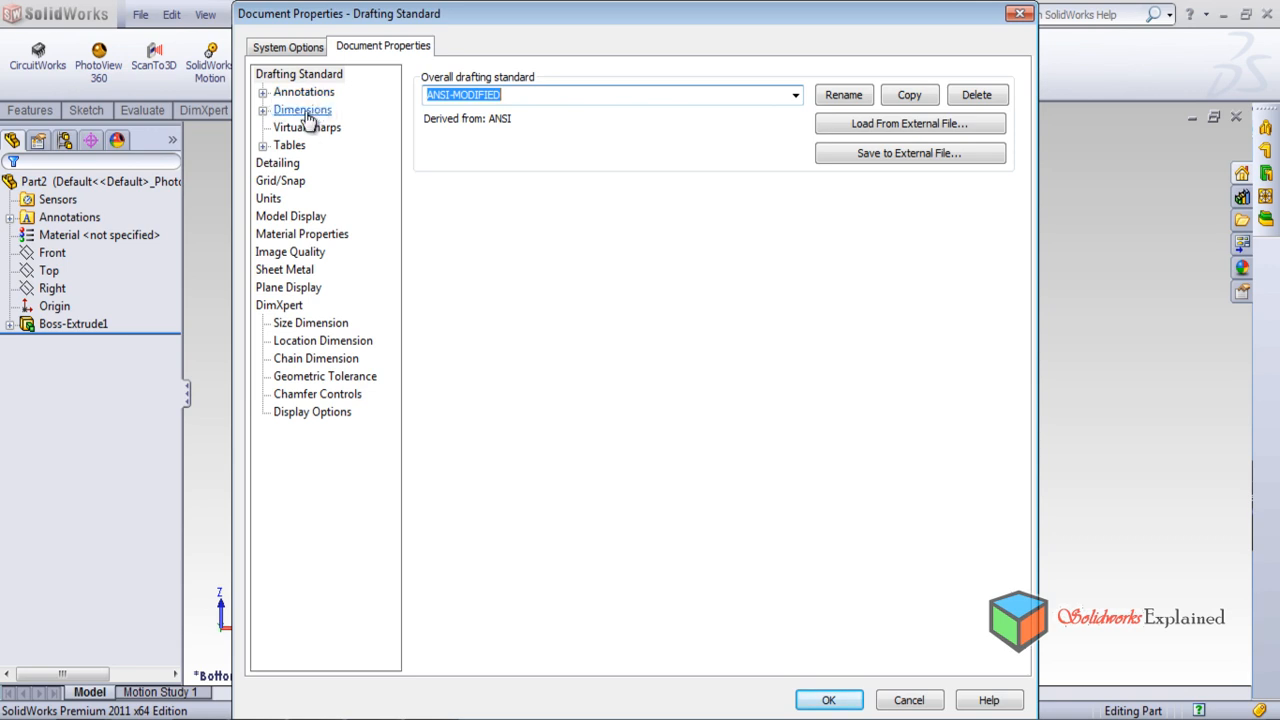
{"action": "left_click", "coordinate": [305, 112]}
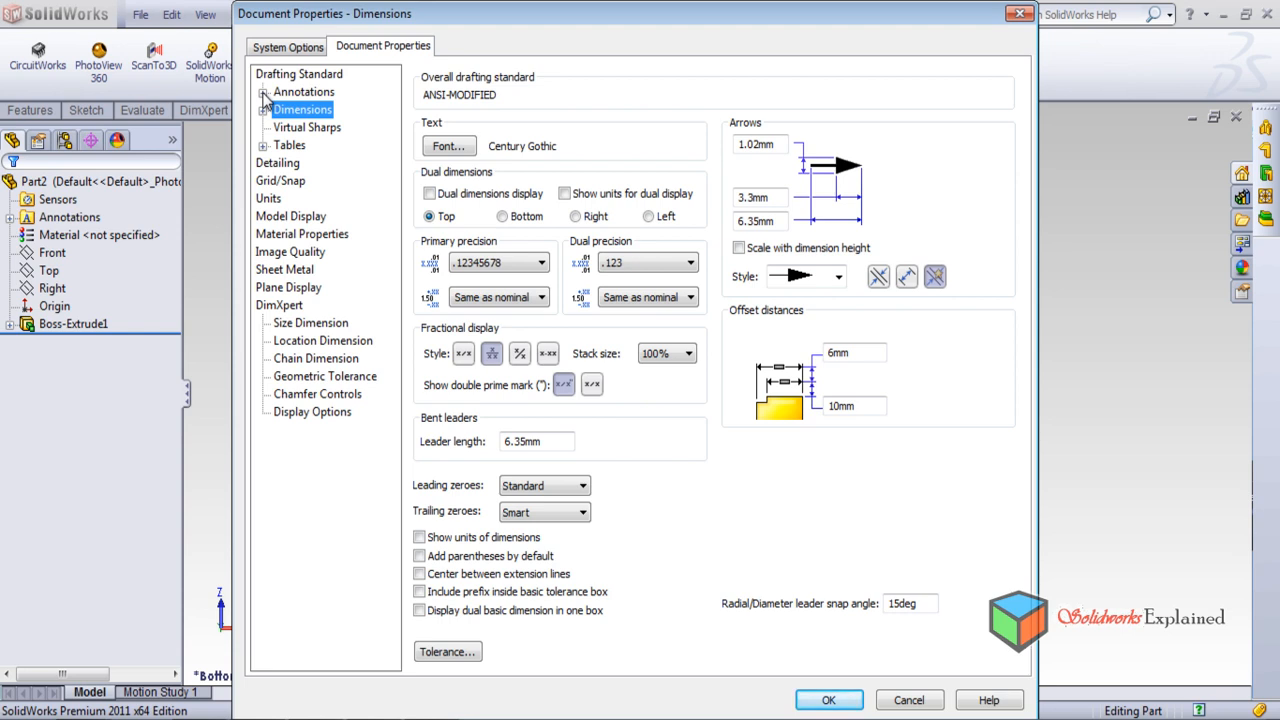
{"action": "left_click", "coordinate": [295, 75]}
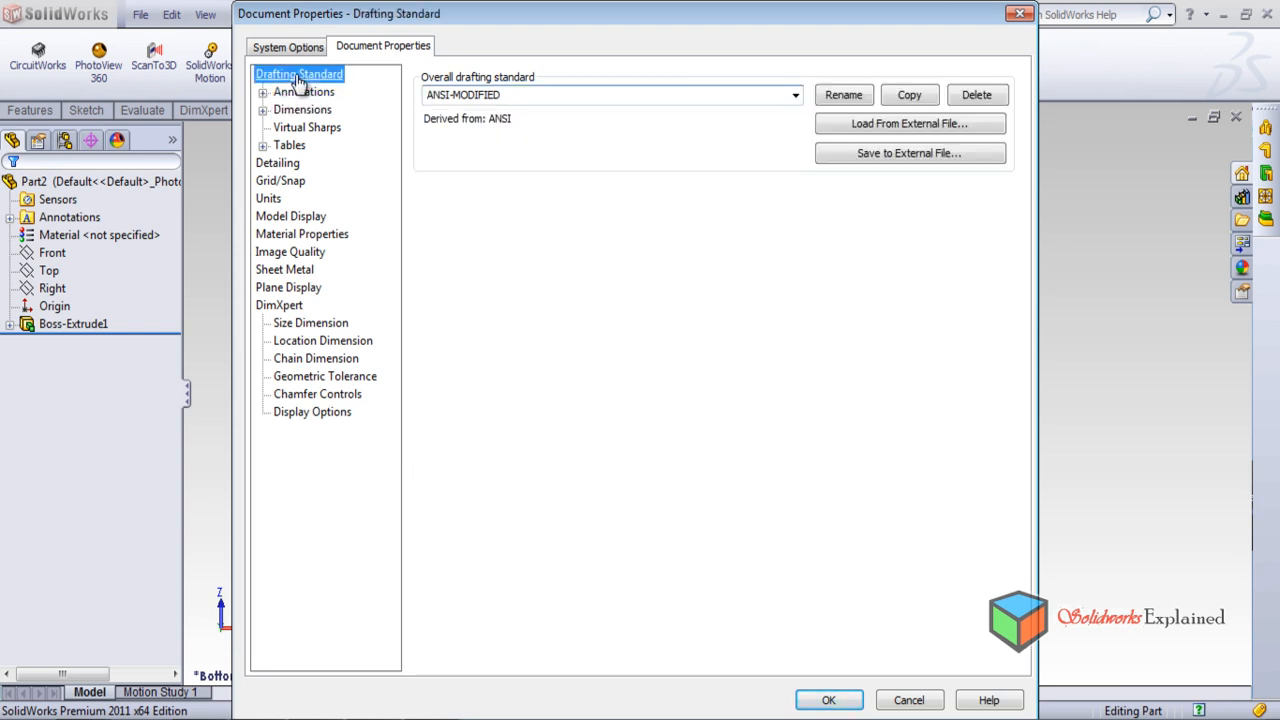
{"action": "left_click", "coordinate": [798, 94]}
{"action": "left_click", "coordinate": [798, 94]}
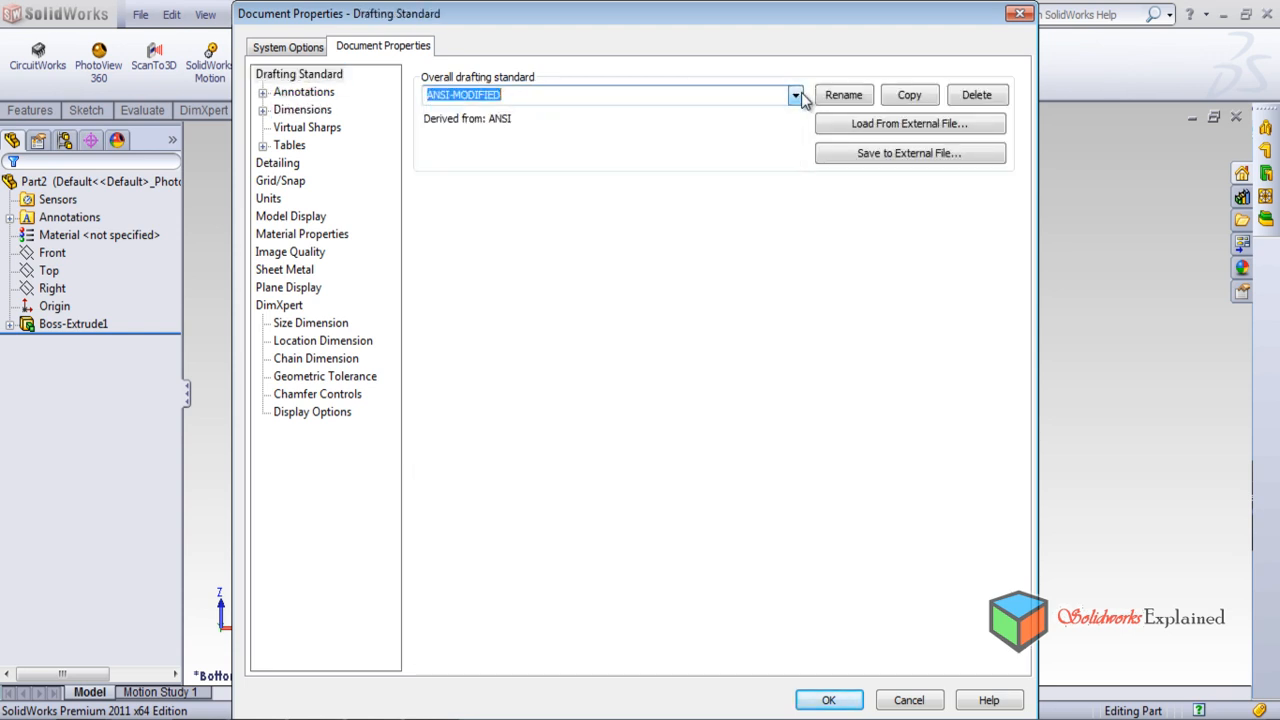
{"action": "left_click", "coordinate": [268, 200]}
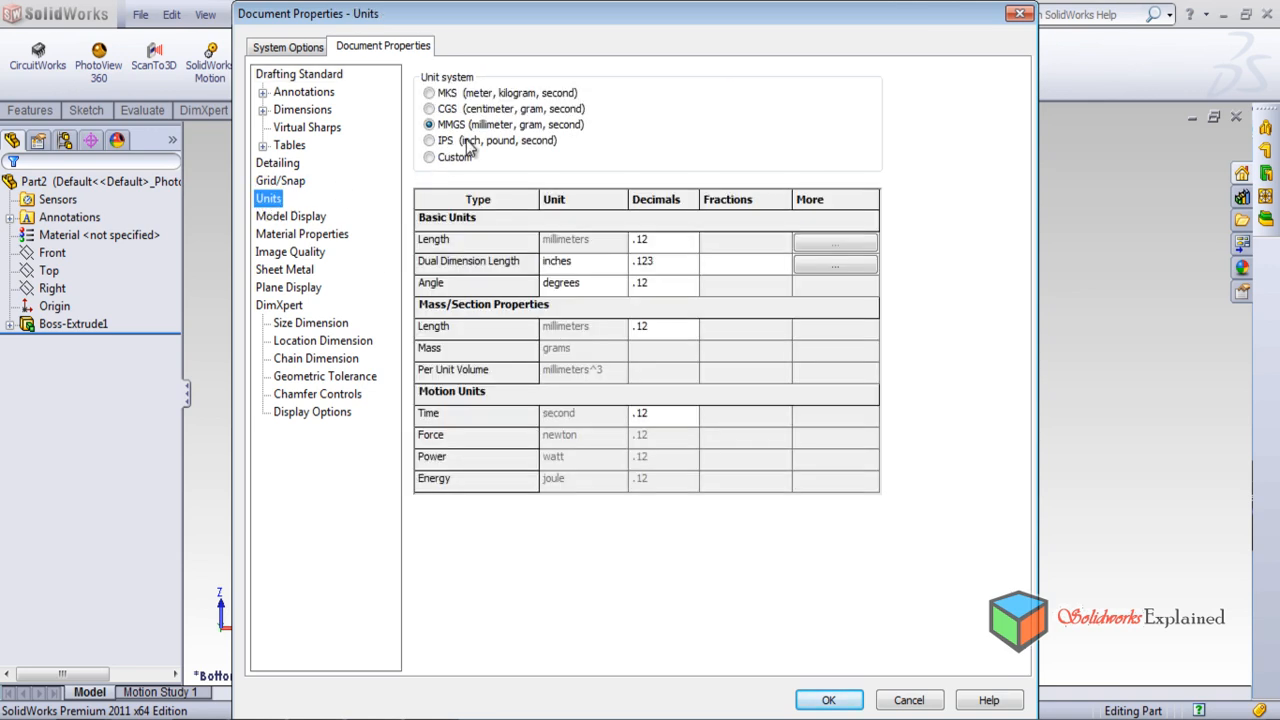
{"action": "left_click", "coordinate": [824, 700]}
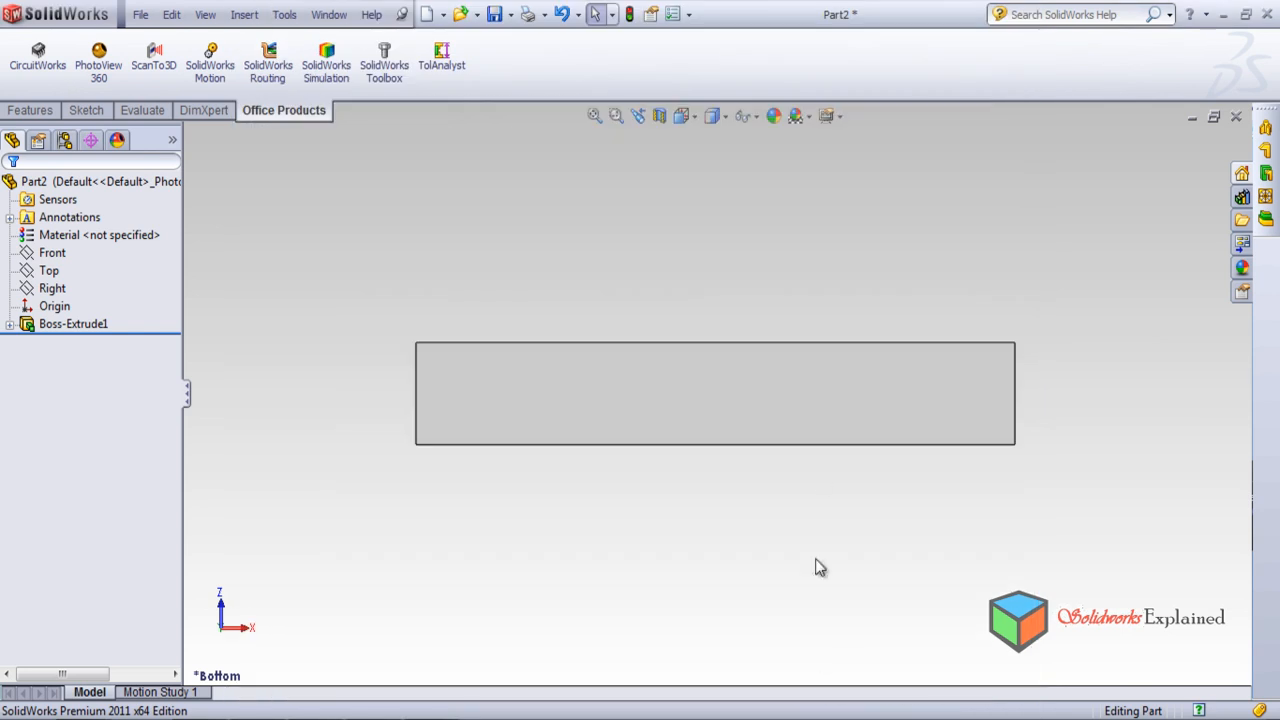